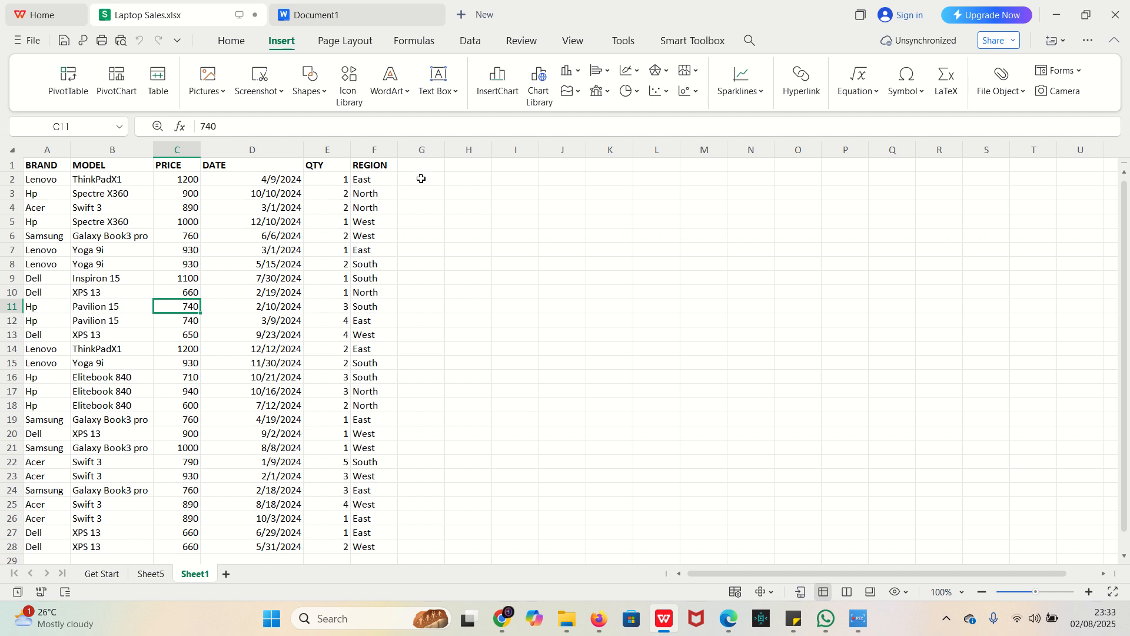
# Enter the formula =C2*E2 in cell G2 to multiply the first record's price by its quantity
pyautogui.click(420, 177)
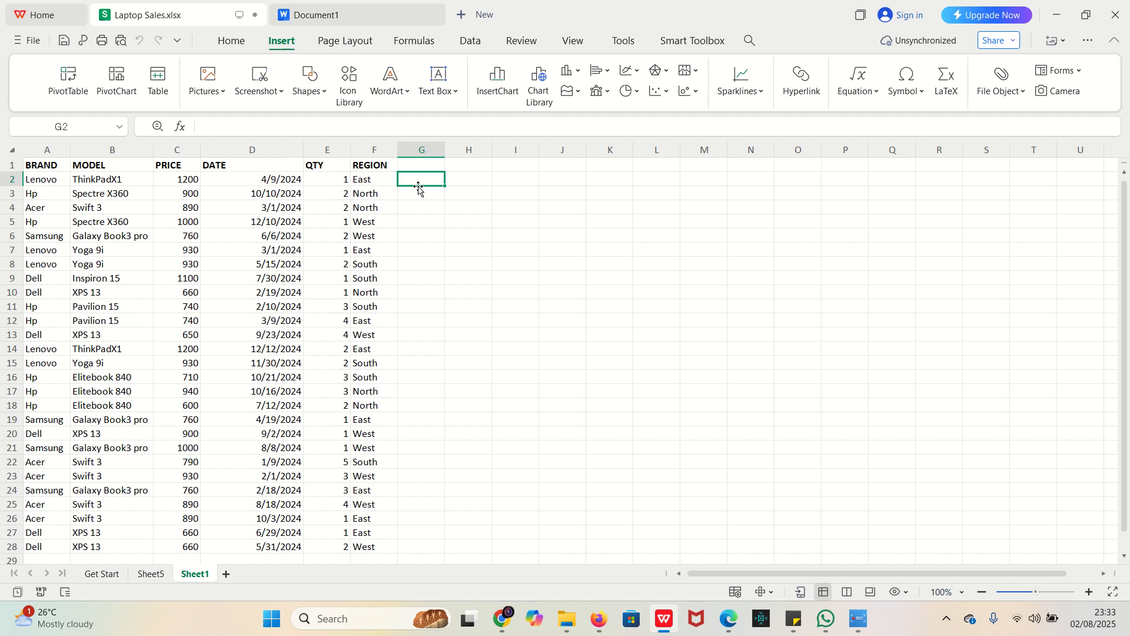
pyautogui.write('=')
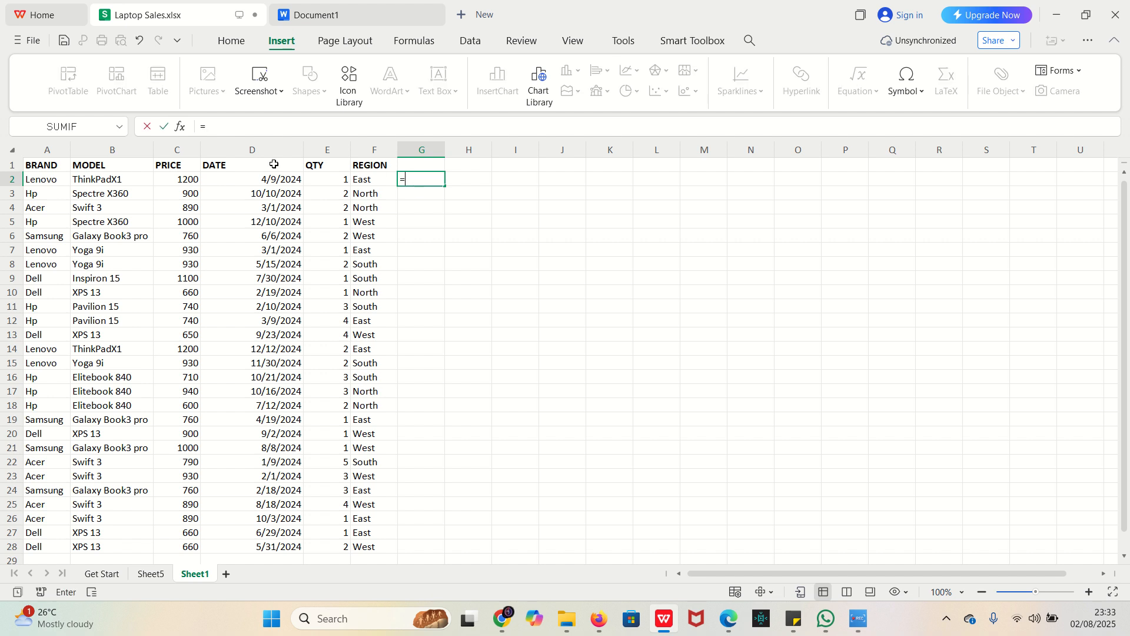
pyautogui.click(180, 179)
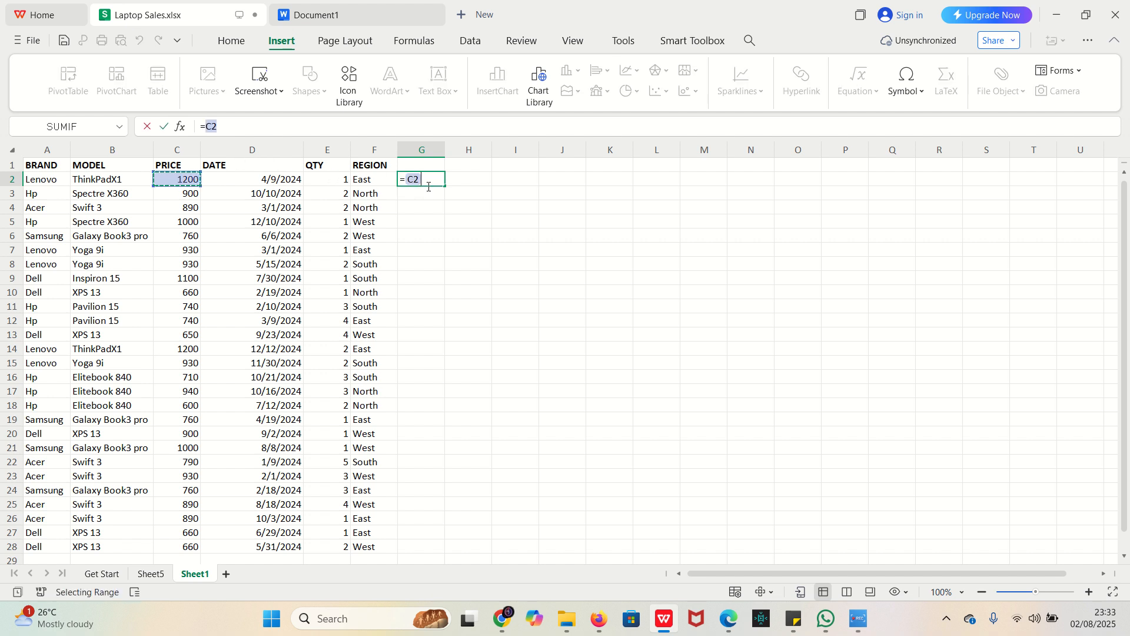
pyautogui.write('*')
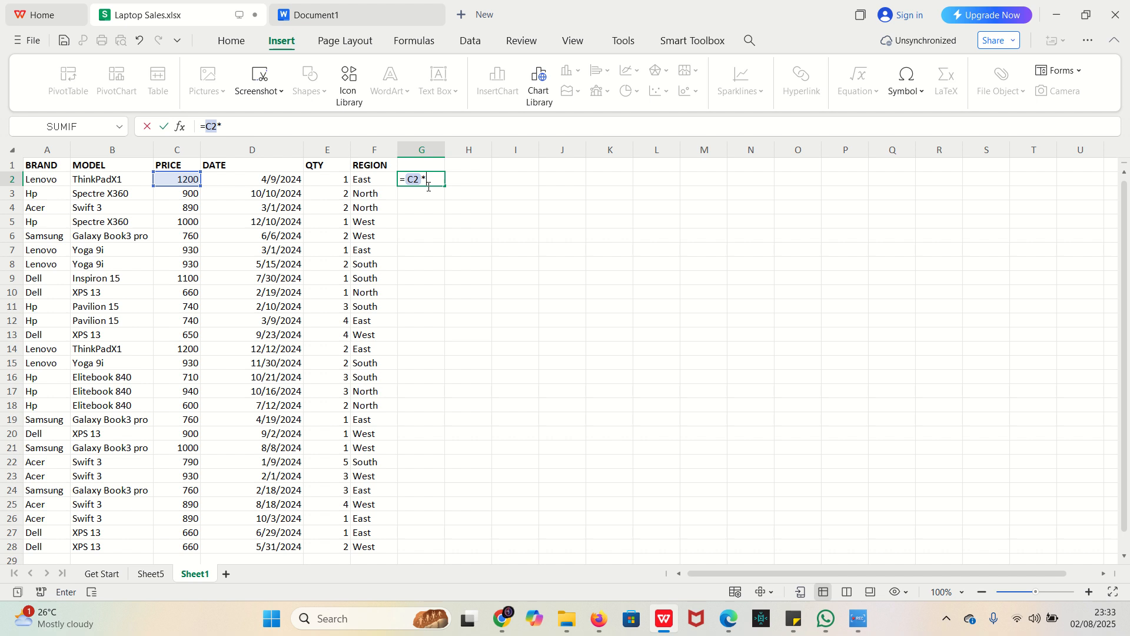
pyautogui.click(328, 179)
pyautogui.press('Return')
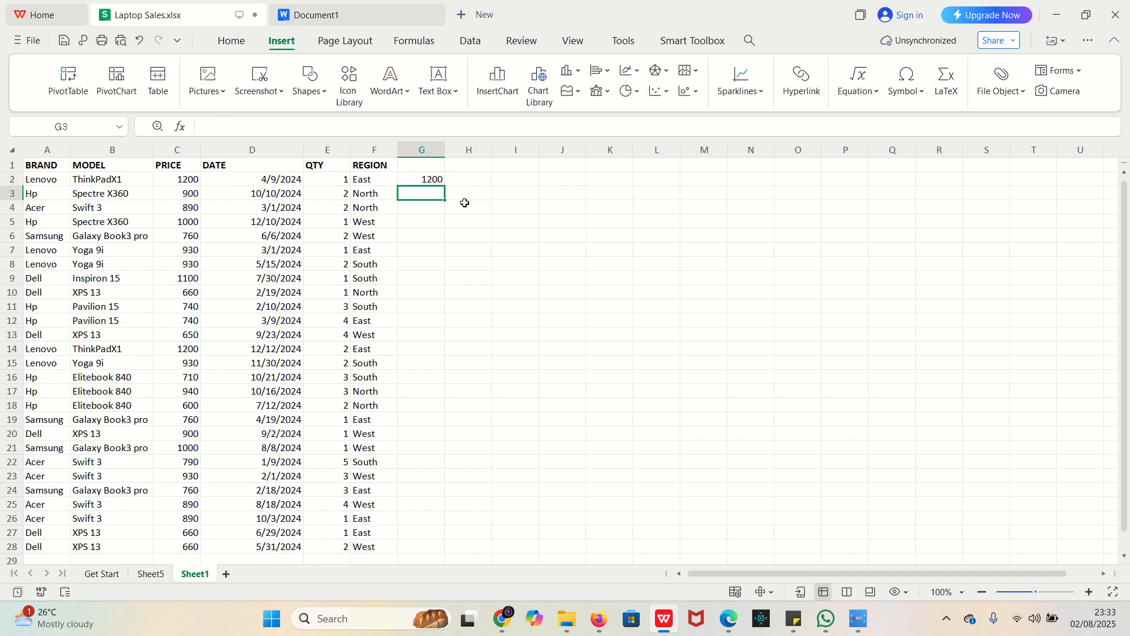
# Fill the G2 formula down through G26, and undo both the fill and the formula
pyautogui.click(428, 176)
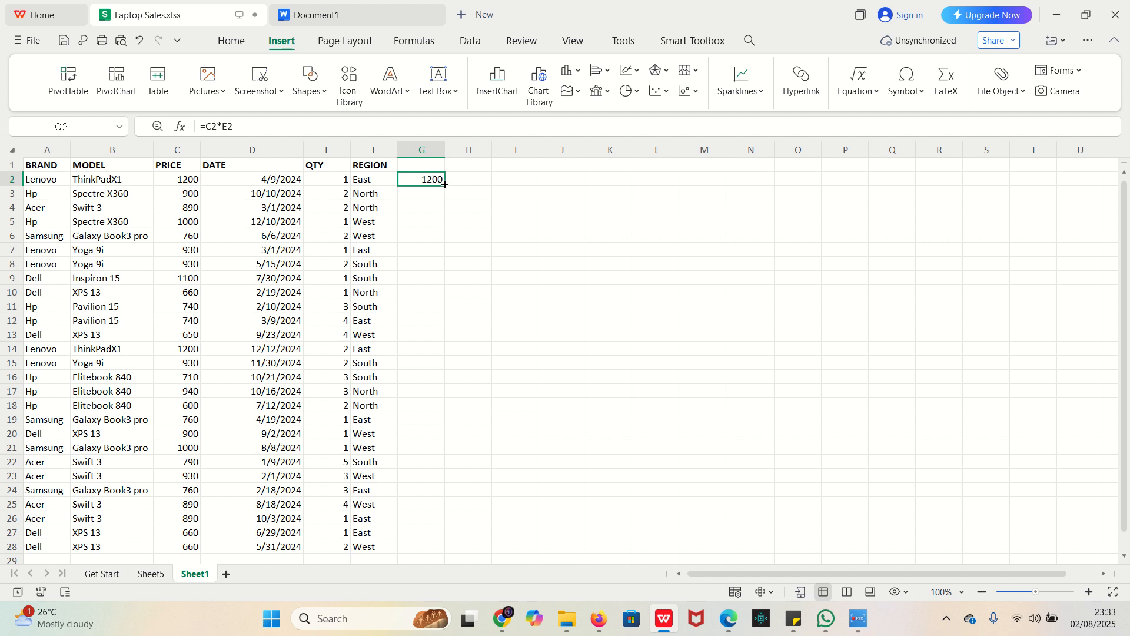
pyautogui.moveTo(444, 186); pyautogui.dragTo(457, 516)
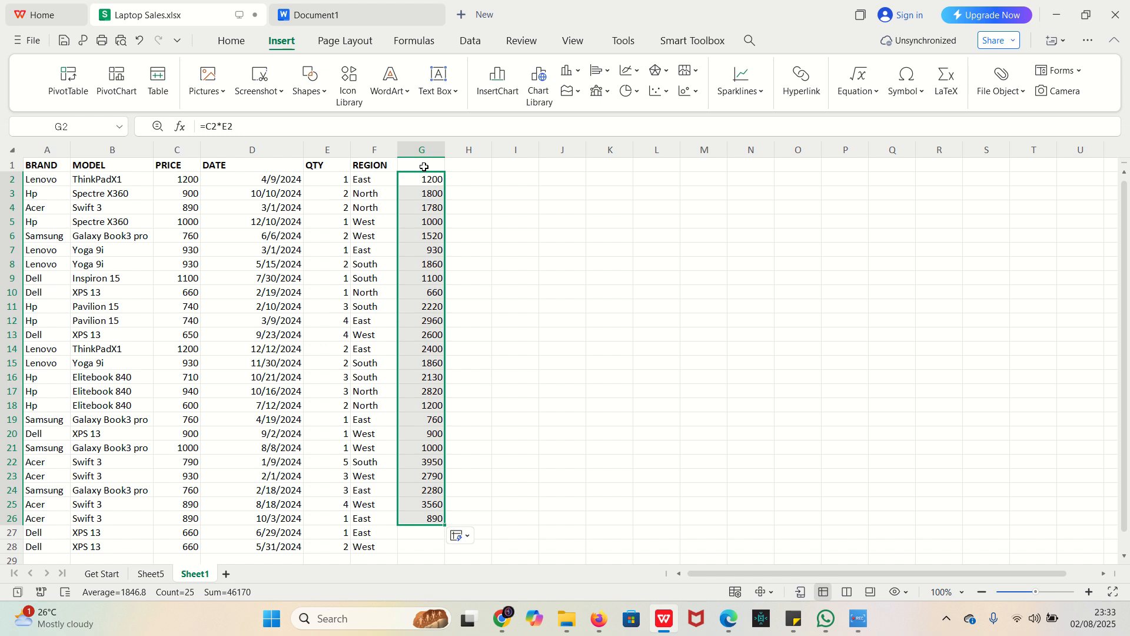
pyautogui.hotkey('ctrl', 'z')
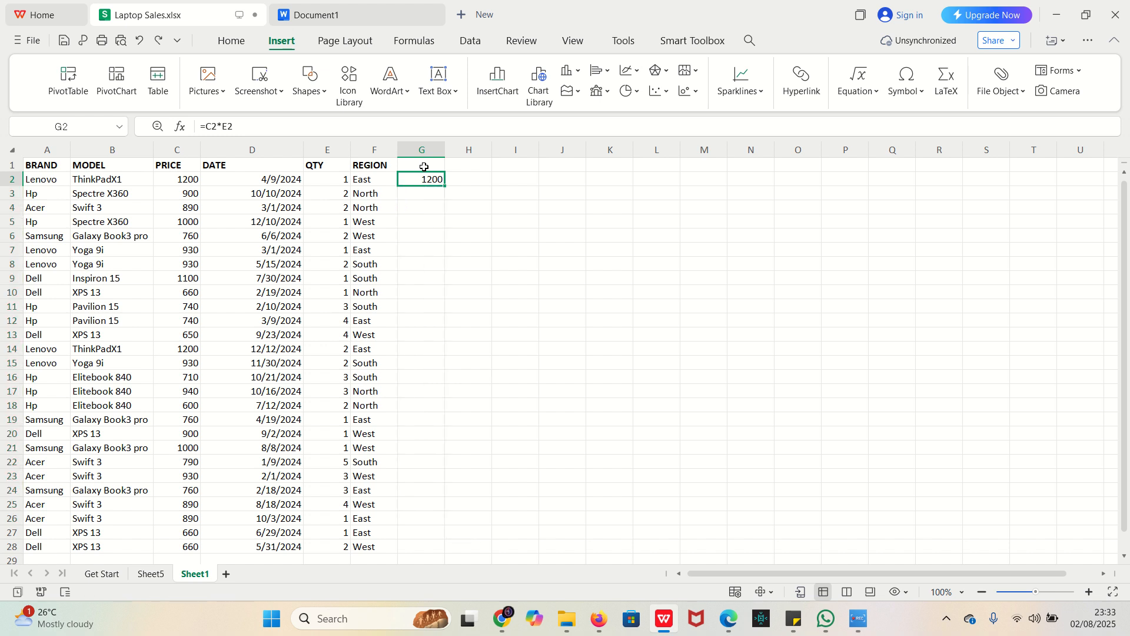
pyautogui.hotkey('ctrl', 'z')
# Create a PivotTable from Sheet1!$A$1:$F$28 on a new worksheet
pyautogui.click(177, 281)
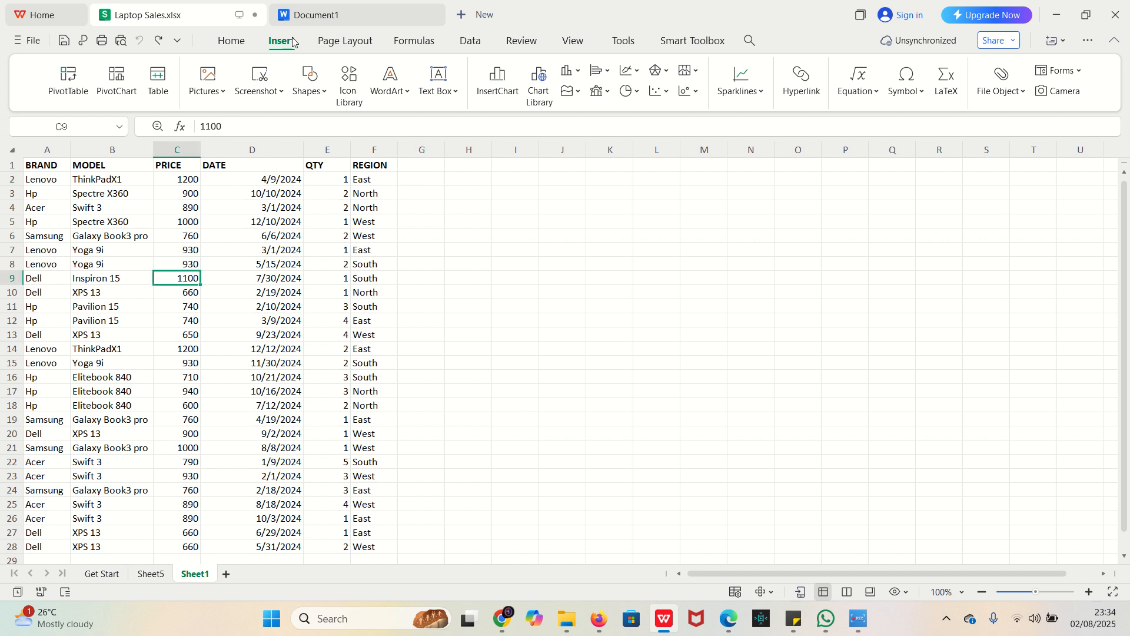
pyautogui.click(66, 82)
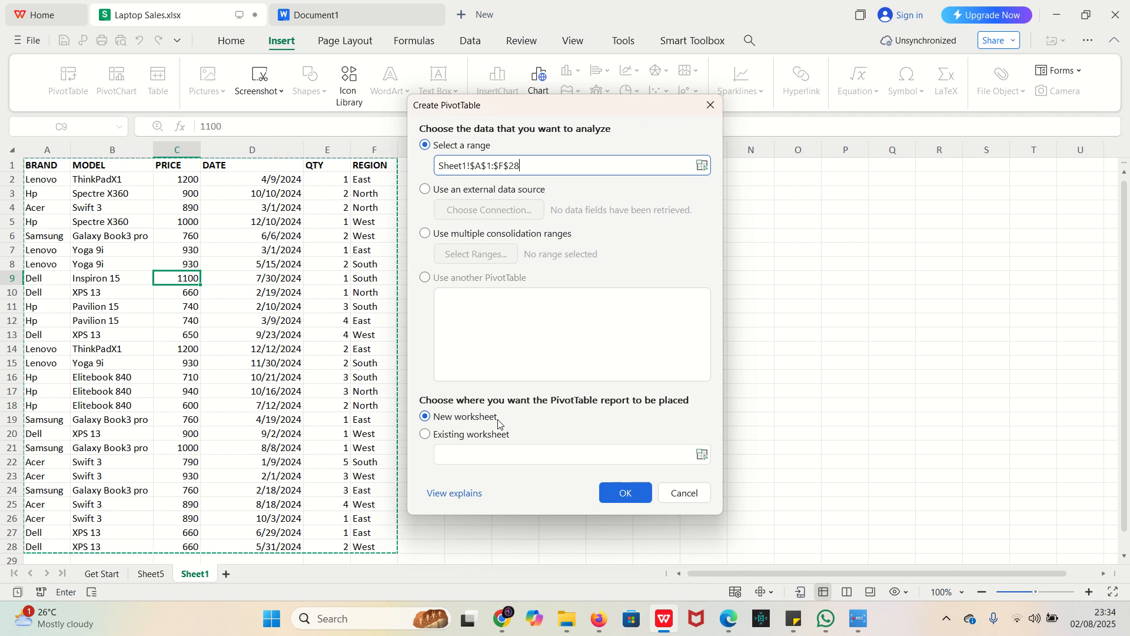
pyautogui.click(461, 439)
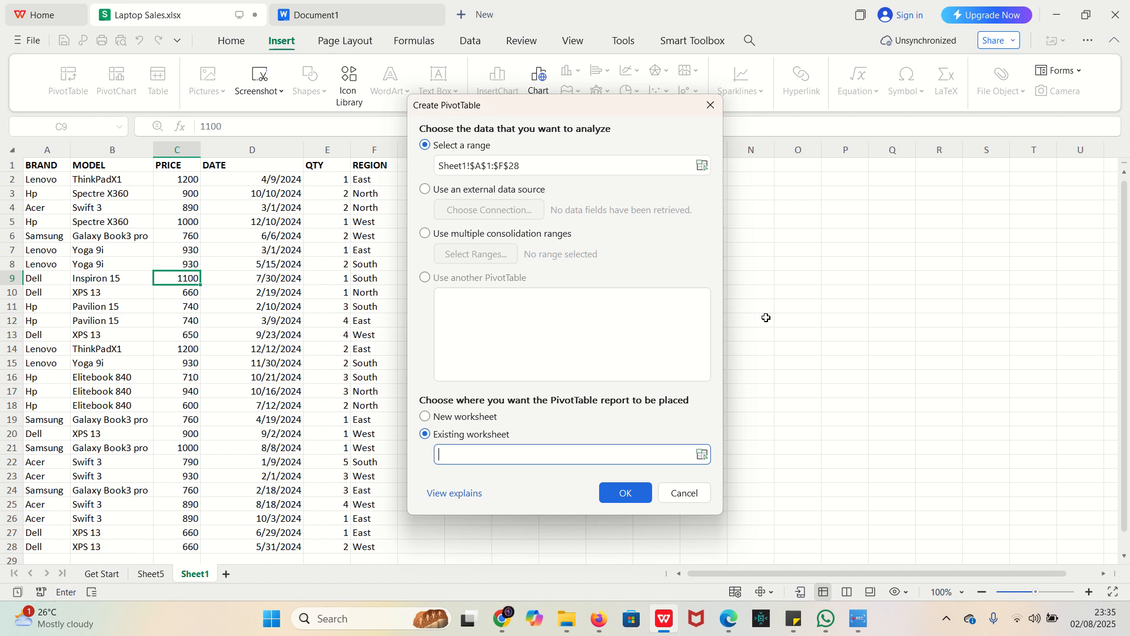
pyautogui.click(427, 419)
pyautogui.click(618, 501)
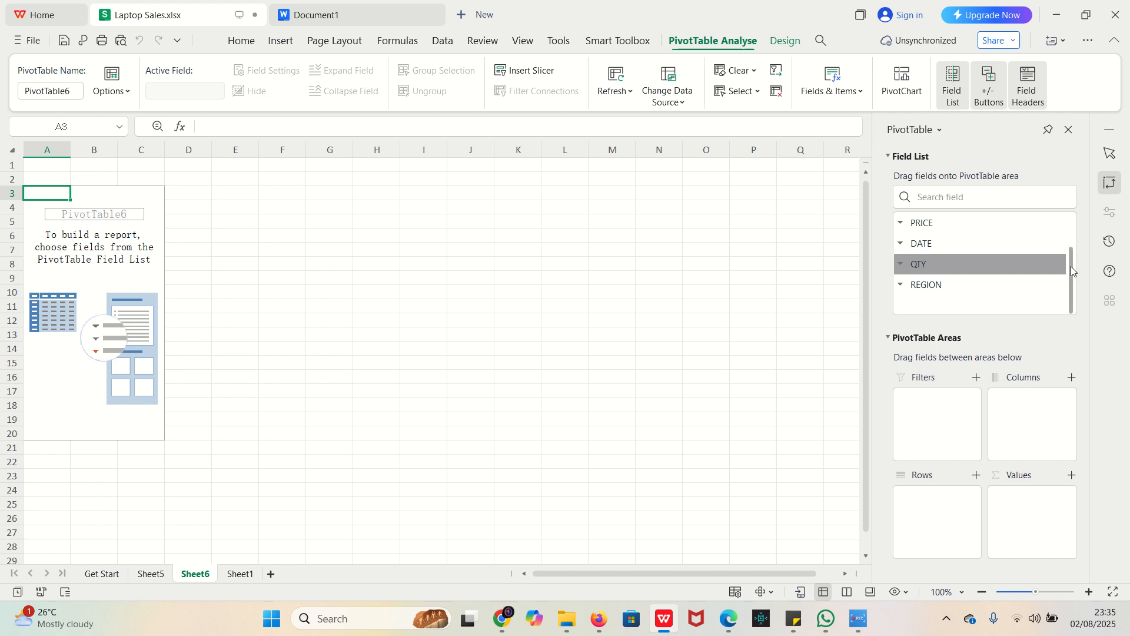
pyautogui.moveTo(1070, 264); pyautogui.dragTo(1071, 291)
pyautogui.moveTo(1070, 281)
pyautogui.mouseDown()
pyautogui.moveTo(1069, 236)
pyautogui.moveTo(1072, 278)
pyautogui.mouseUp()
pyautogui.moveTo(1072, 277)
pyautogui.mouseDown()
pyautogui.moveTo(1070, 246)
pyautogui.moveTo(1073, 285)
pyautogui.mouseUp()
pyautogui.moveTo(1072, 273); pyautogui.dragTo(1071, 226)
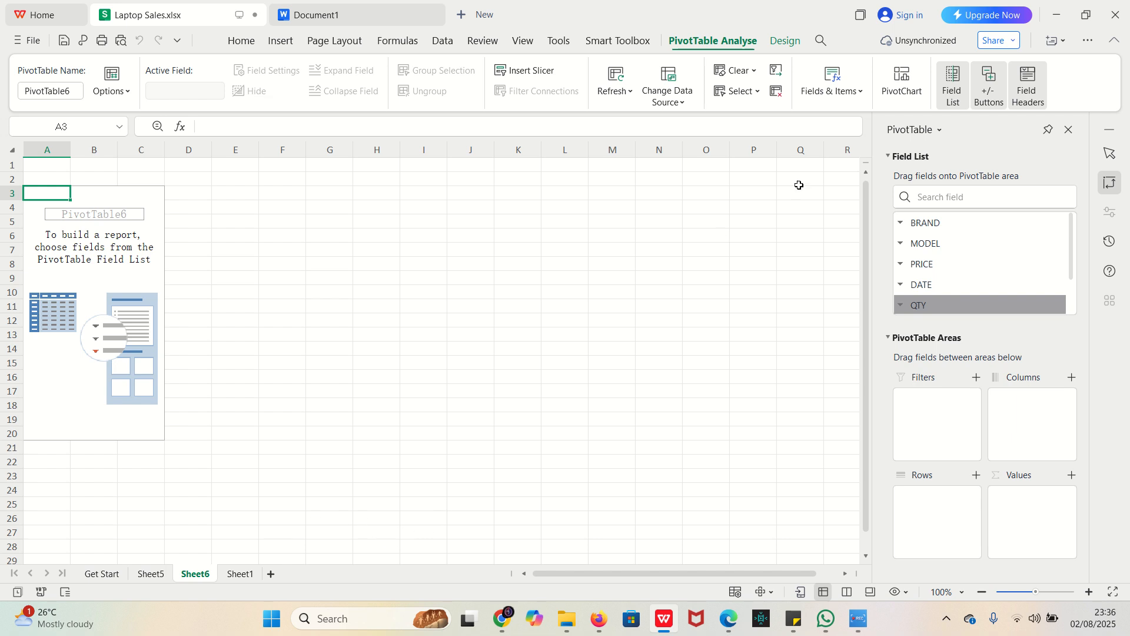
# Insert a calculated field named REVENUE in the PivotTable with the formula = PRICE* QTY
pyautogui.click(838, 94)
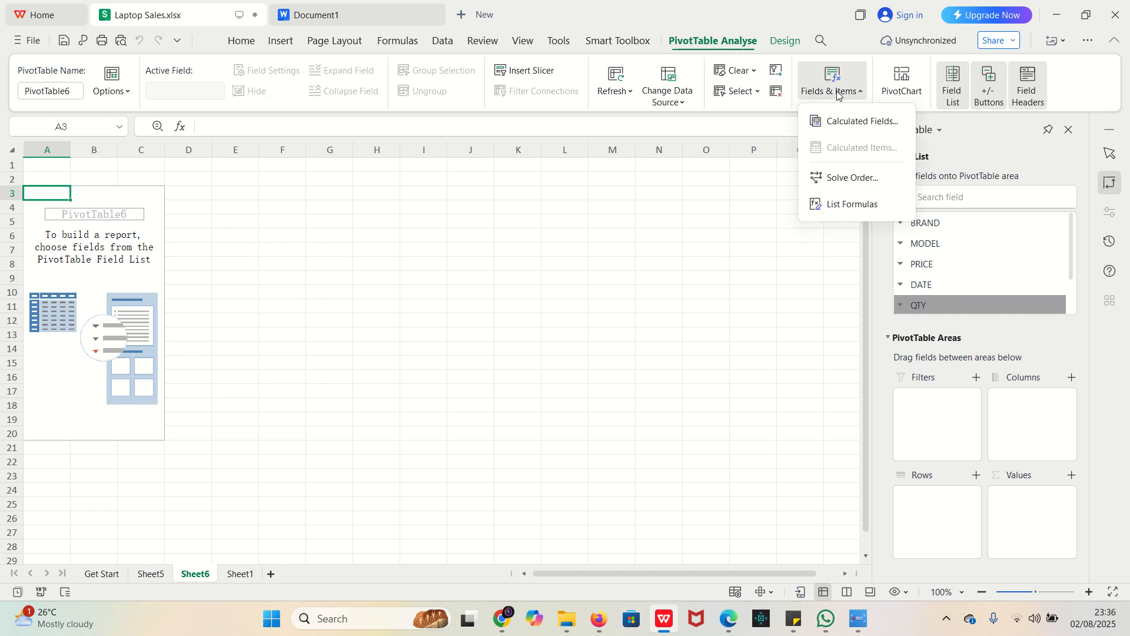
pyautogui.click(842, 122)
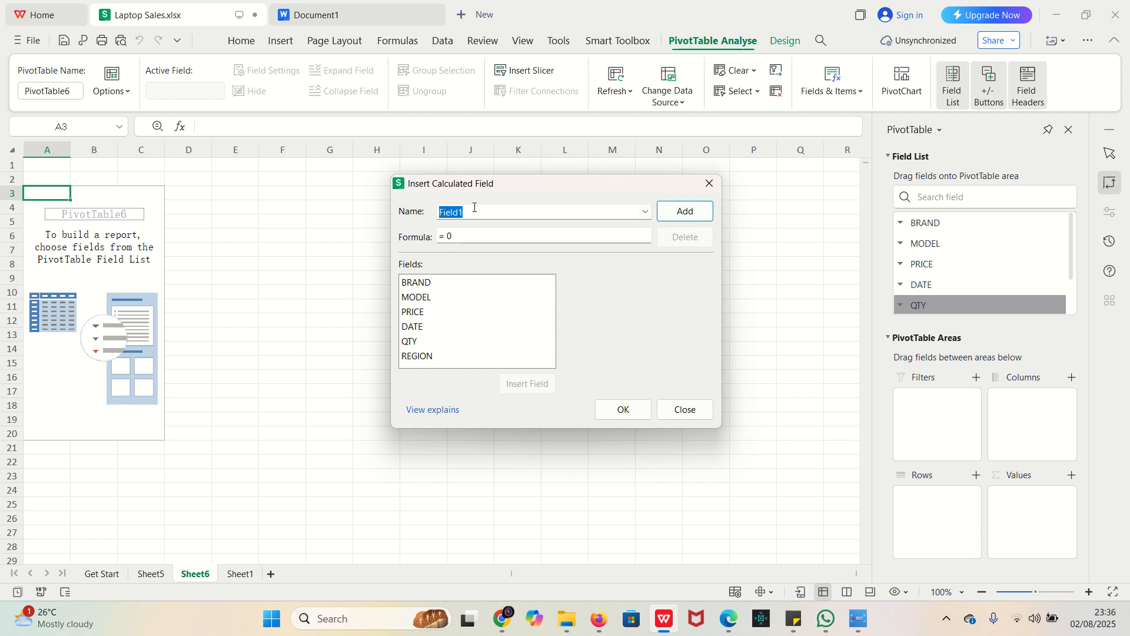
pyautogui.write('REVENUE')
pyautogui.click(457, 236)
pyautogui.press('BackSpace')
pyautogui.click(422, 315)
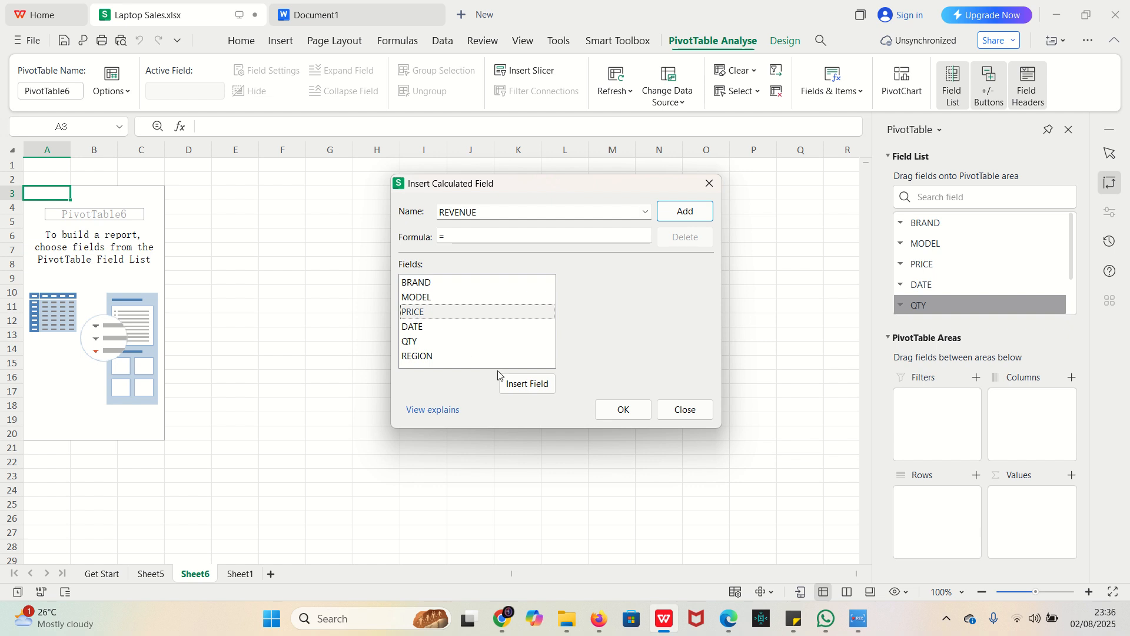
pyautogui.click(524, 393)
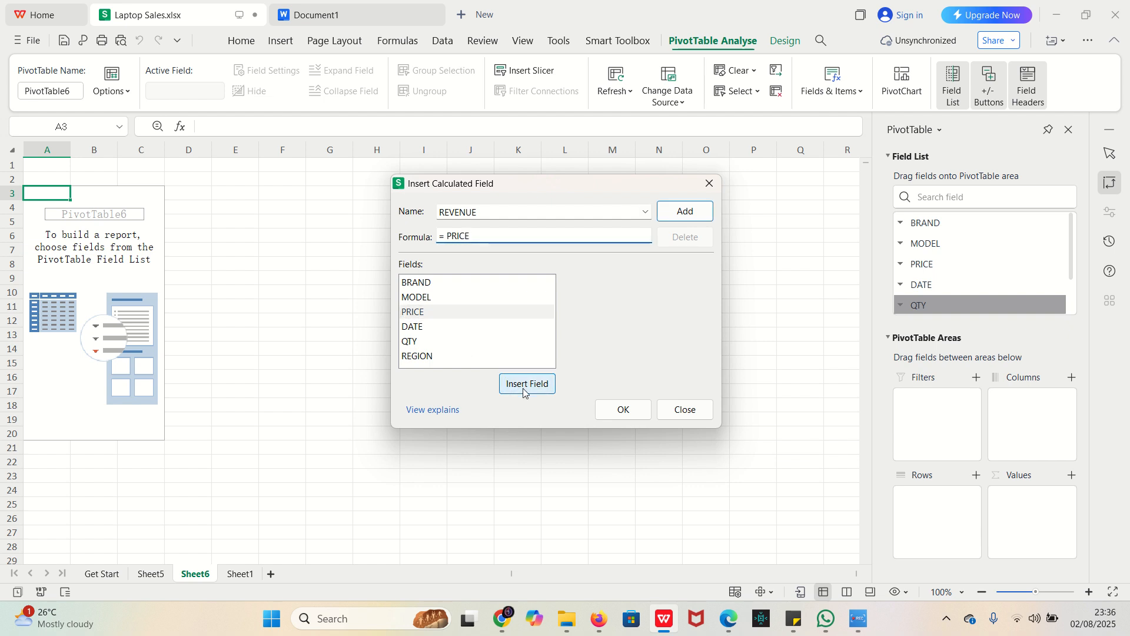
pyautogui.write('*')
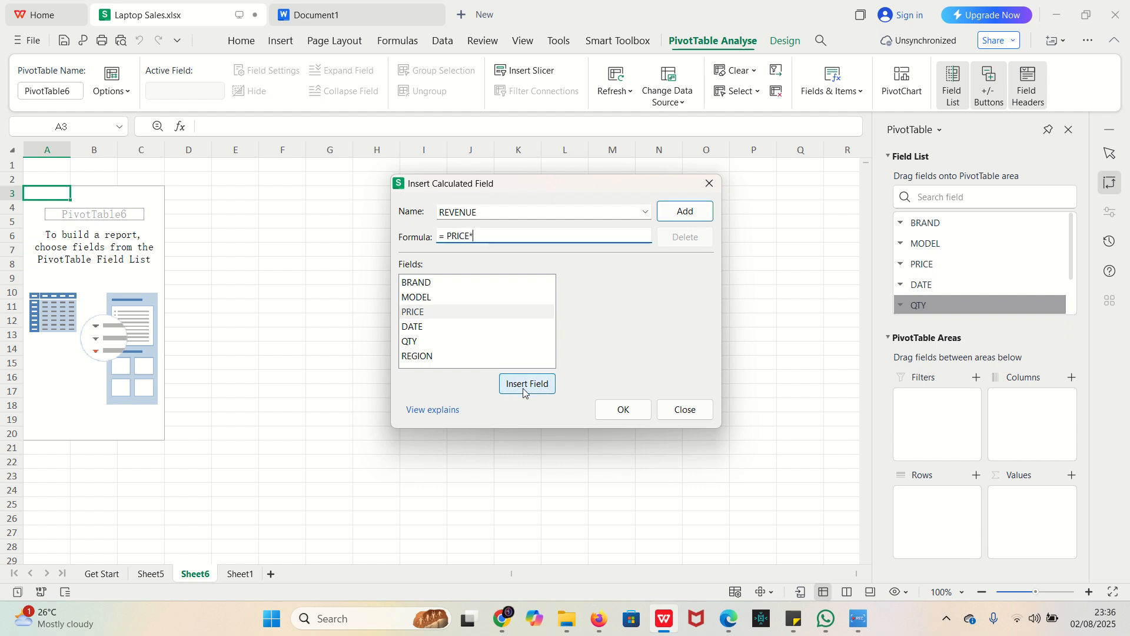
pyautogui.click(419, 343)
pyautogui.click(521, 386)
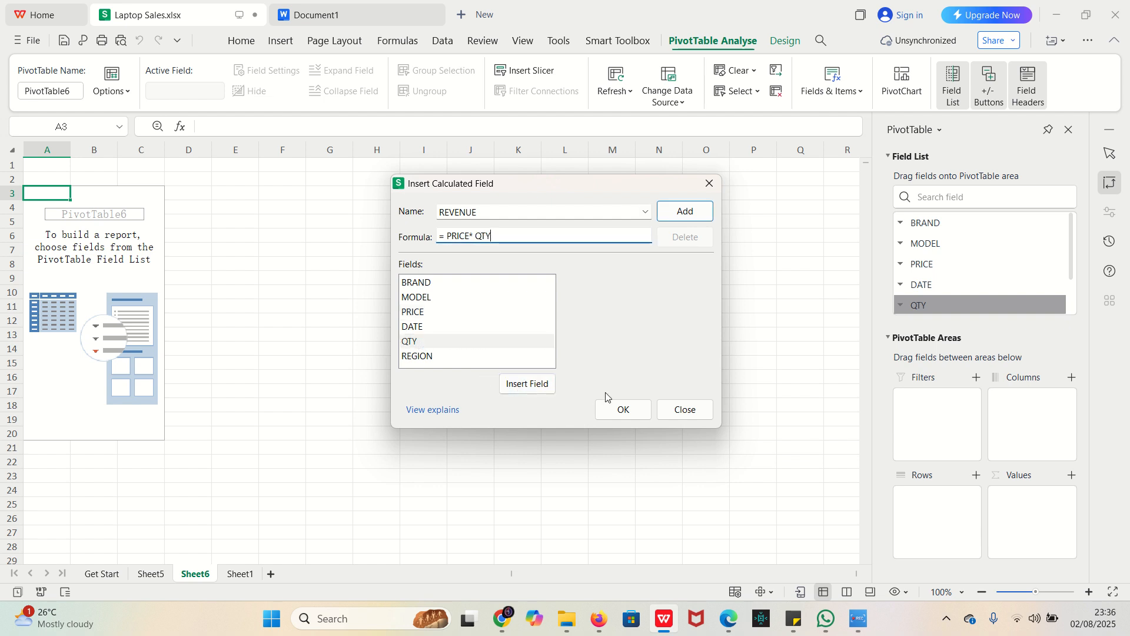
pyautogui.click(627, 411)
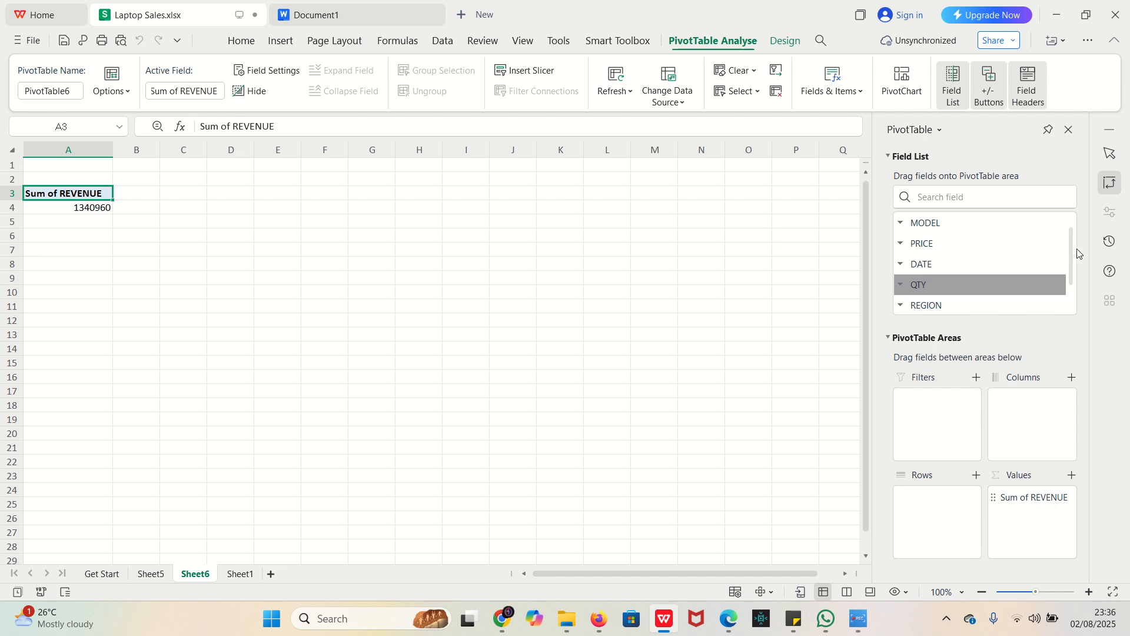
# Add the BRAND field to the PivotTable's Rows area to break revenue down by brand
pyautogui.moveTo(1072, 257); pyautogui.dragTo(1068, 217)
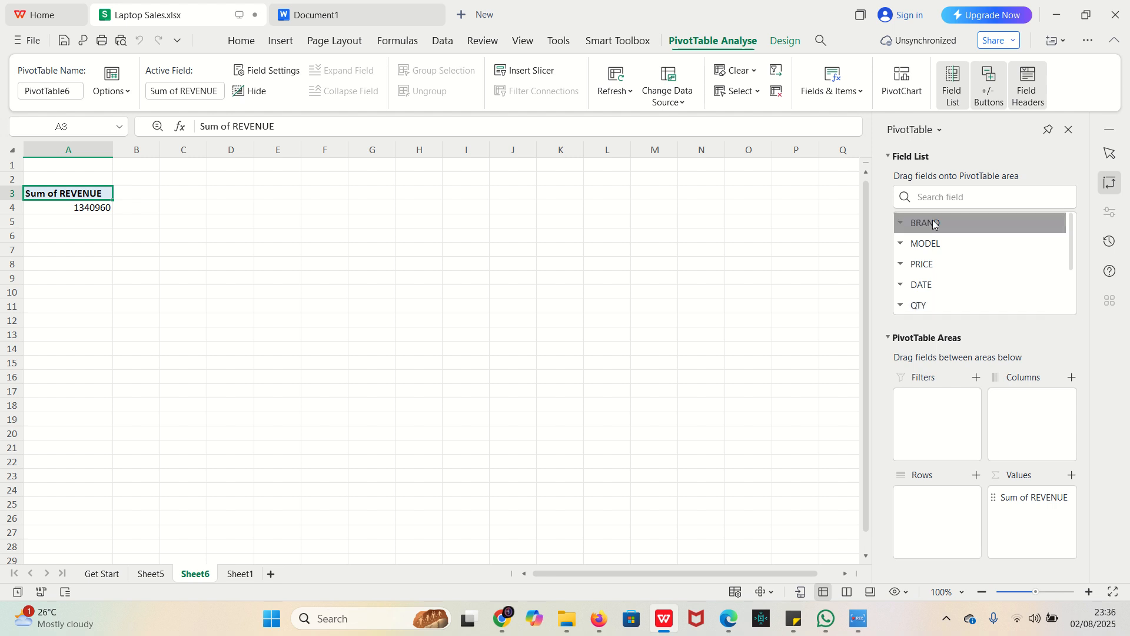
pyautogui.moveTo(935, 224); pyautogui.dragTo(936, 523)
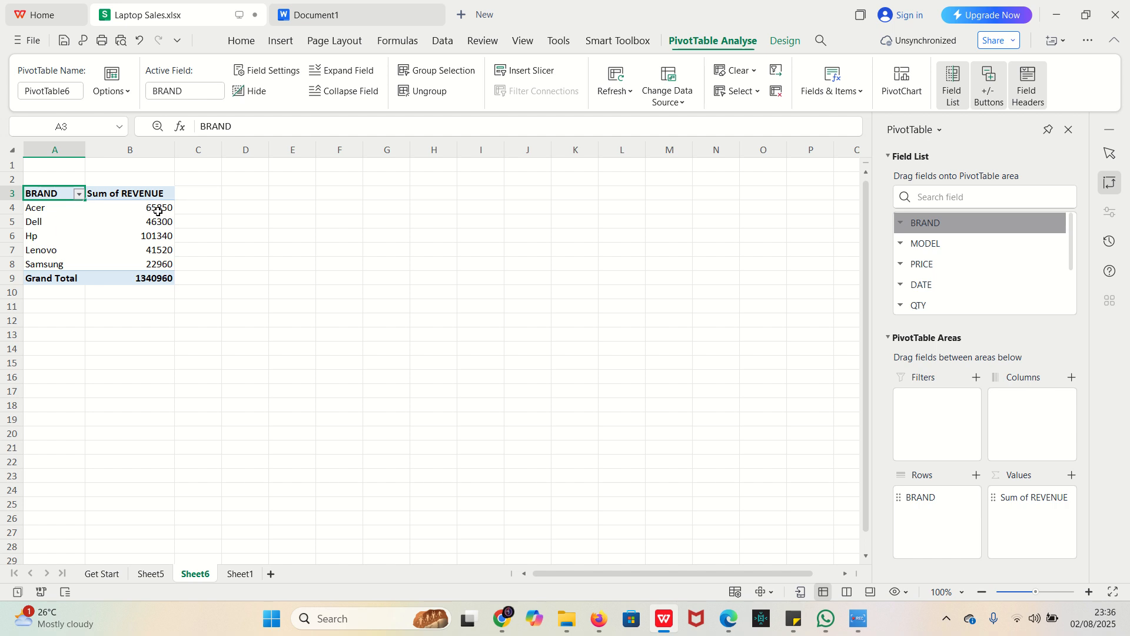
pyautogui.moveTo(157, 213)
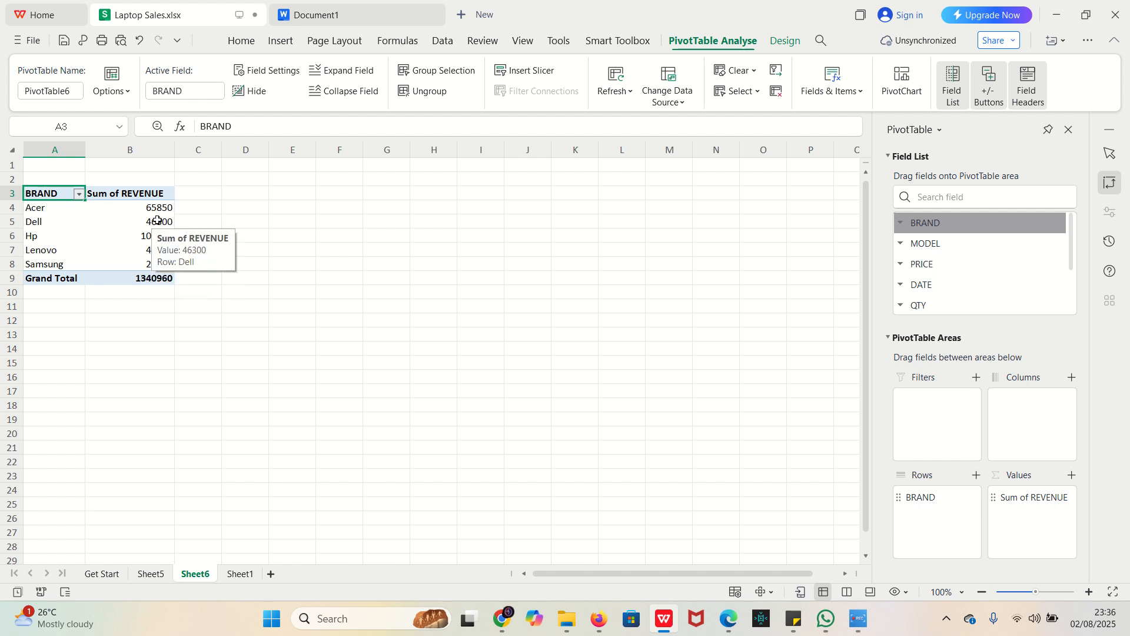
pyautogui.click(150, 193)
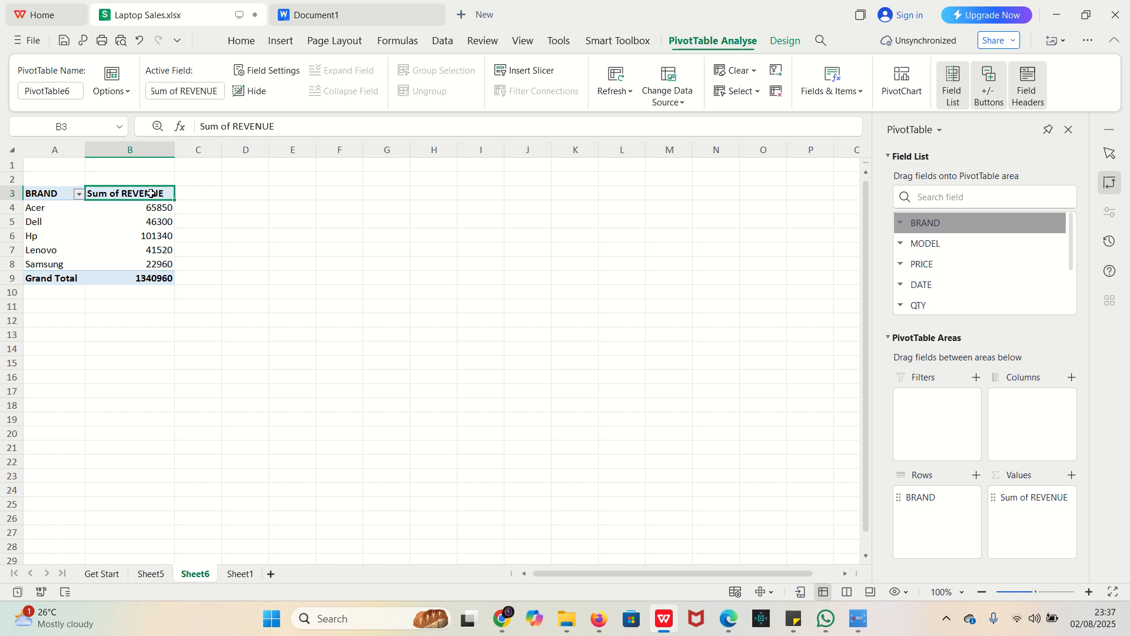
# Sort the brands by Sum of REVENUE from largest to smallest
pyautogui.click(155, 222)
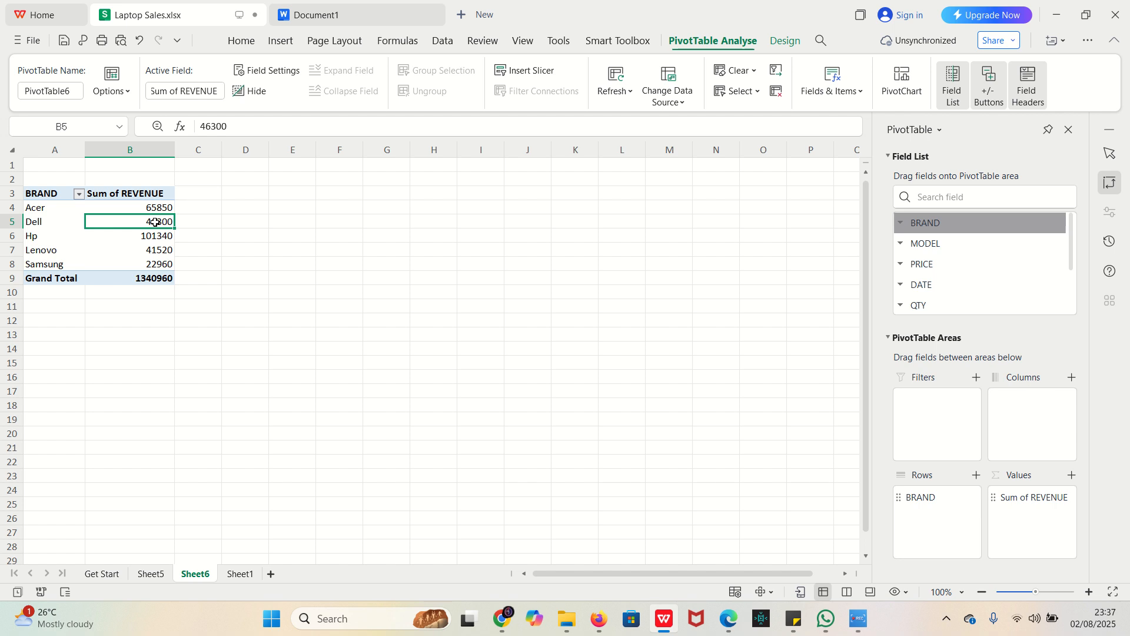
pyautogui.rightClick(154, 223)
pyautogui.moveTo(212, 356)
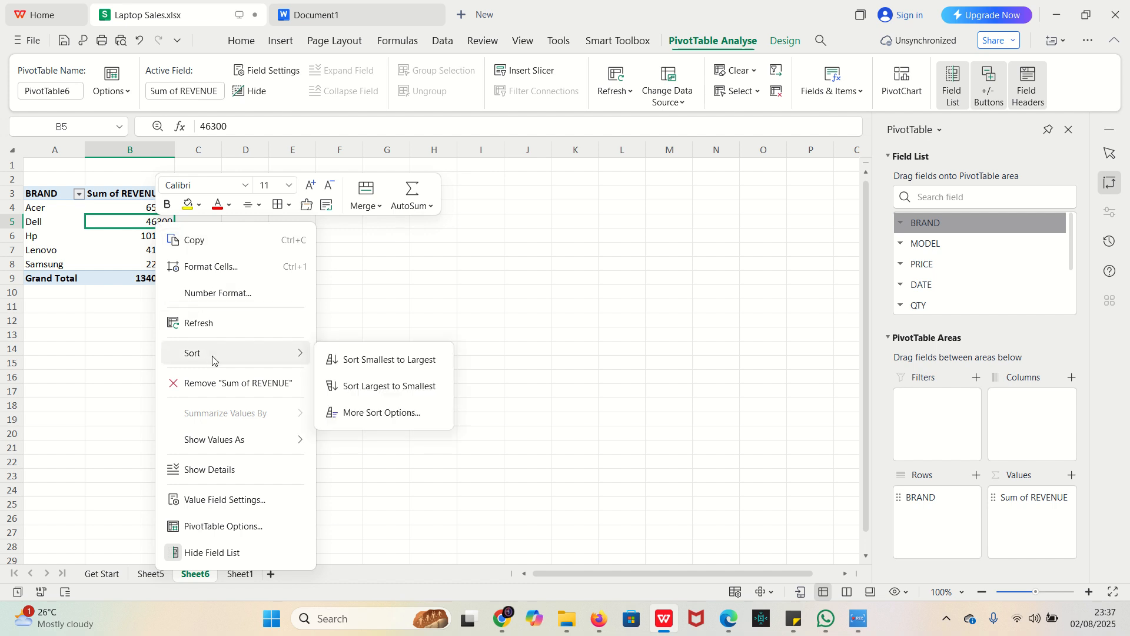
pyautogui.click(377, 386)
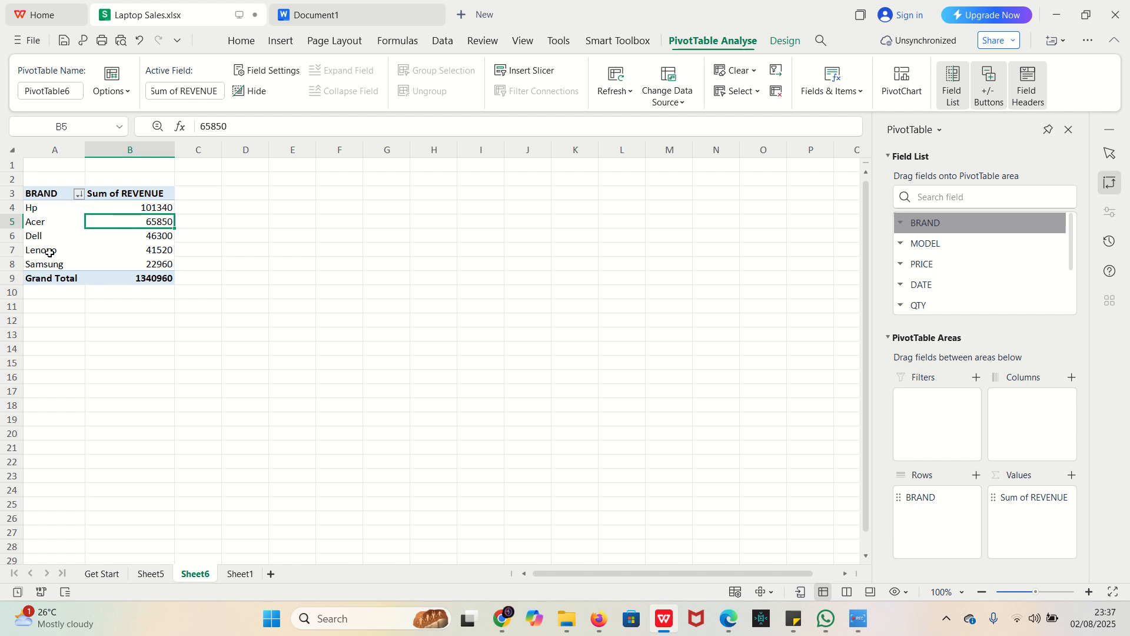
pyautogui.click(158, 266)
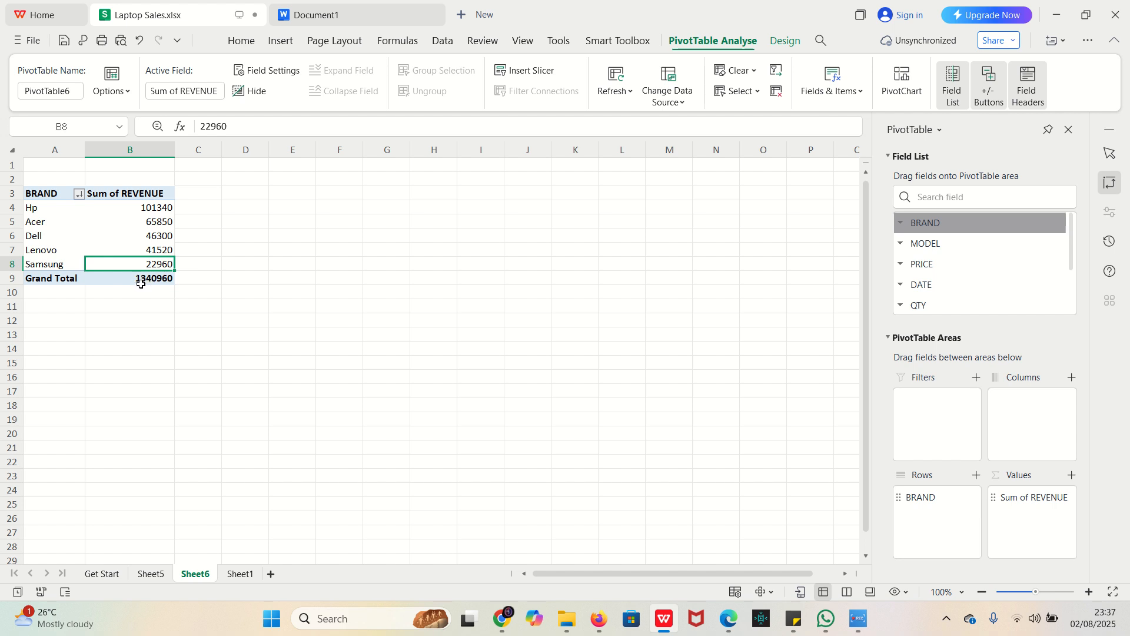
pyautogui.moveTo(142, 284)
pyautogui.click(244, 269)
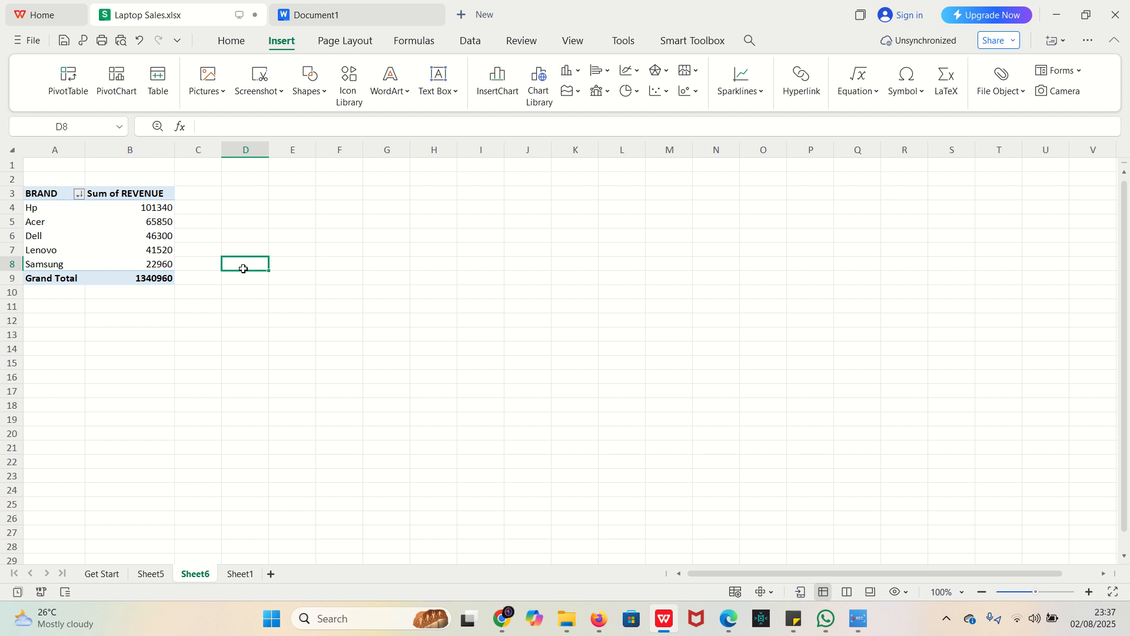
# Add the REGION field to the PivotTable's Columns area to split each brand's revenue by region
pyautogui.click(121, 192)
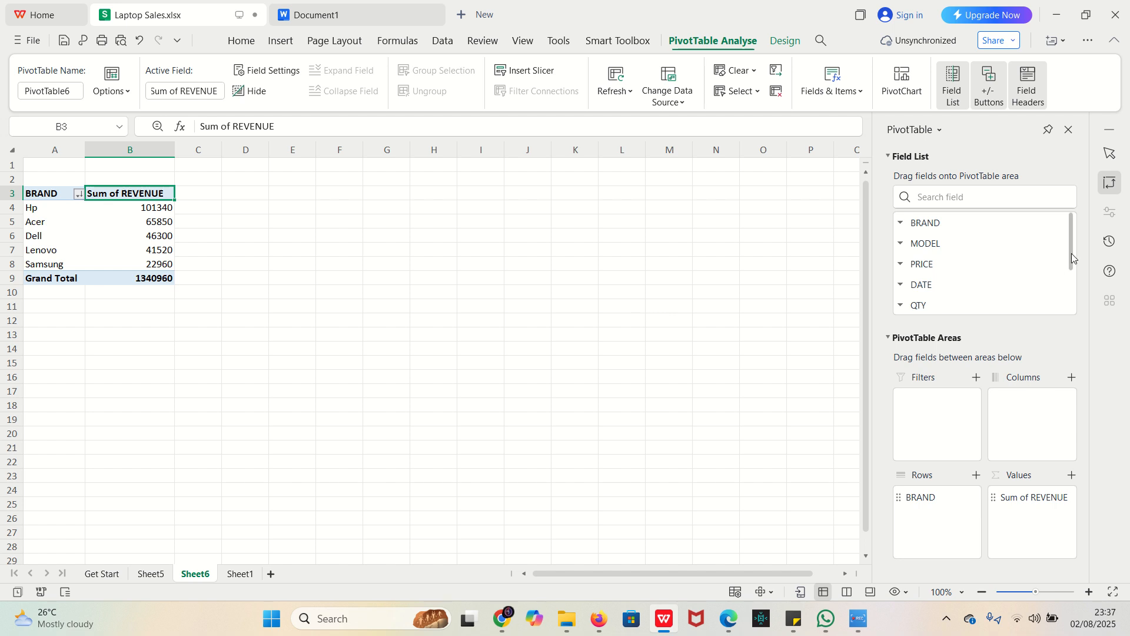
pyautogui.moveTo(1073, 247); pyautogui.dragTo(1073, 295)
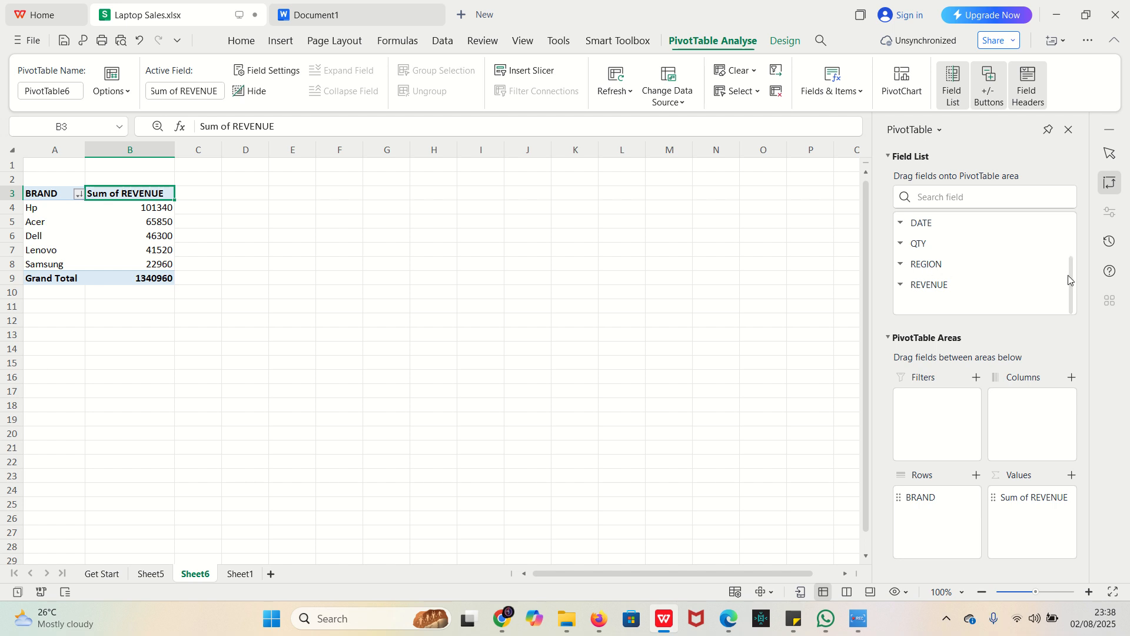
pyautogui.click(929, 265)
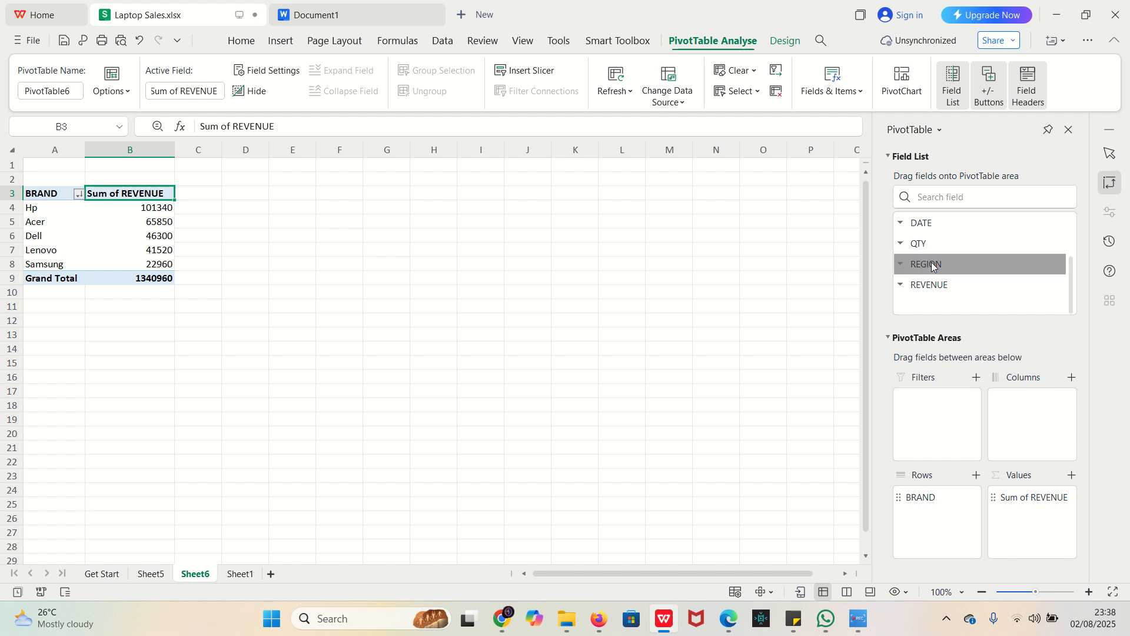
pyautogui.moveTo(933, 267); pyautogui.dragTo(1029, 416)
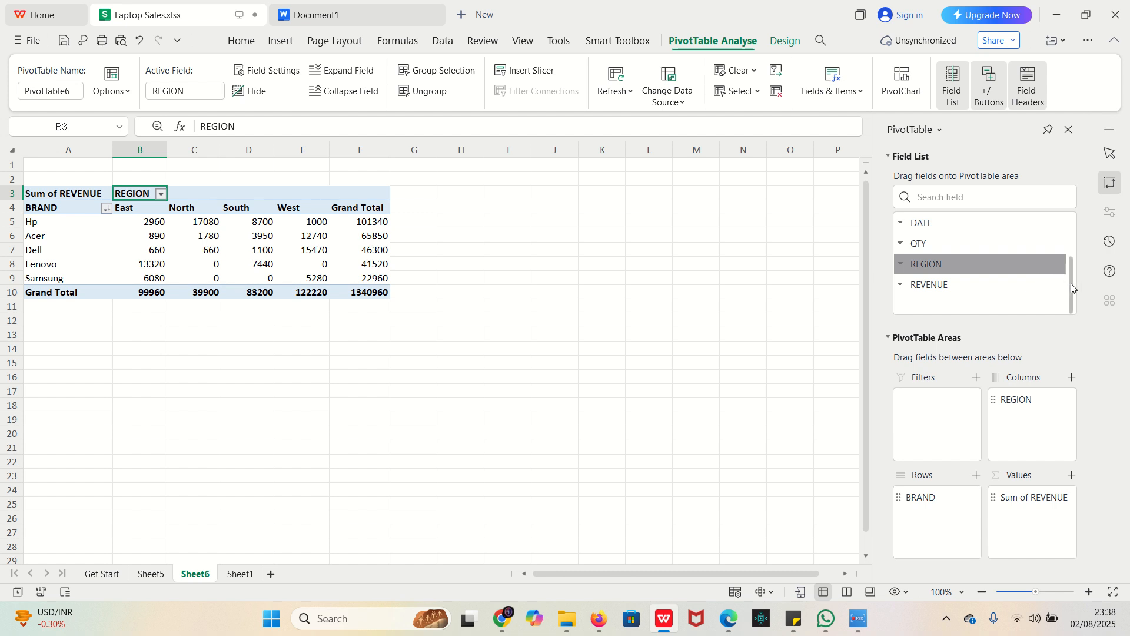
# Add the MODEL field to the PivotTable's Rows area beneath BRAND to break each brand's revenue down by model
pyautogui.moveTo(1071, 283); pyautogui.dragTo(1075, 237)
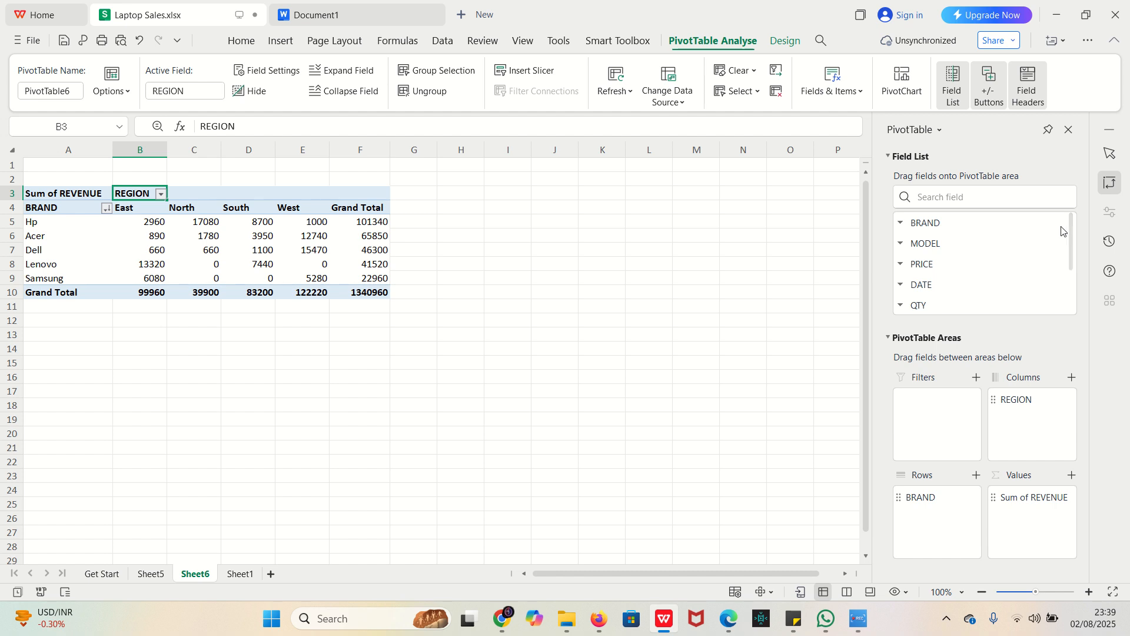
pyautogui.click(921, 245)
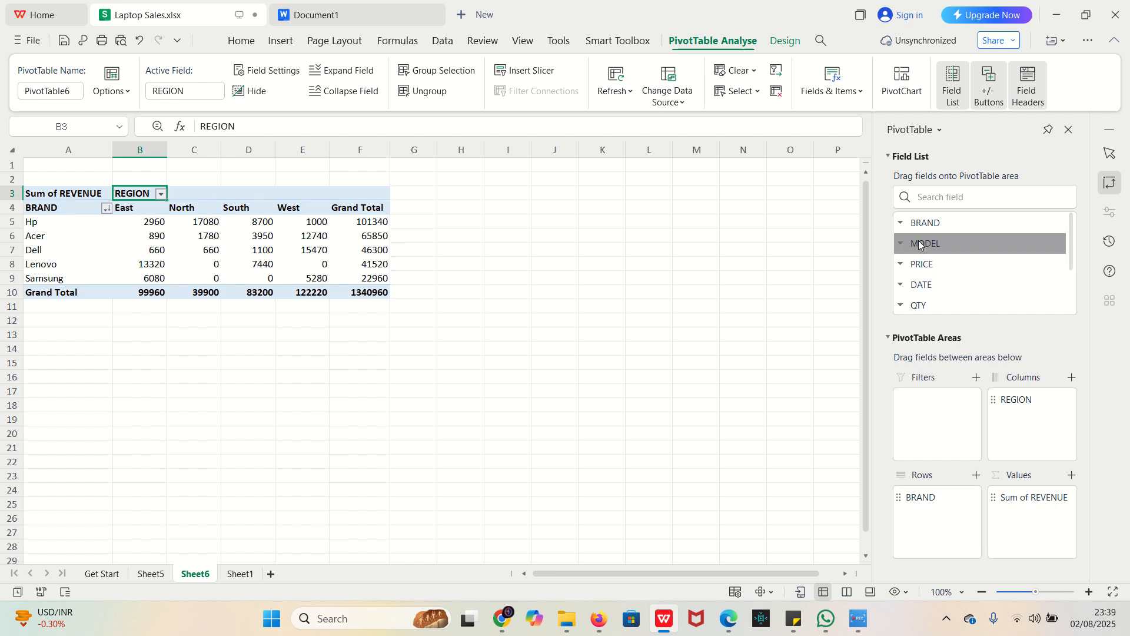
pyautogui.moveTo(922, 245); pyautogui.dragTo(920, 527)
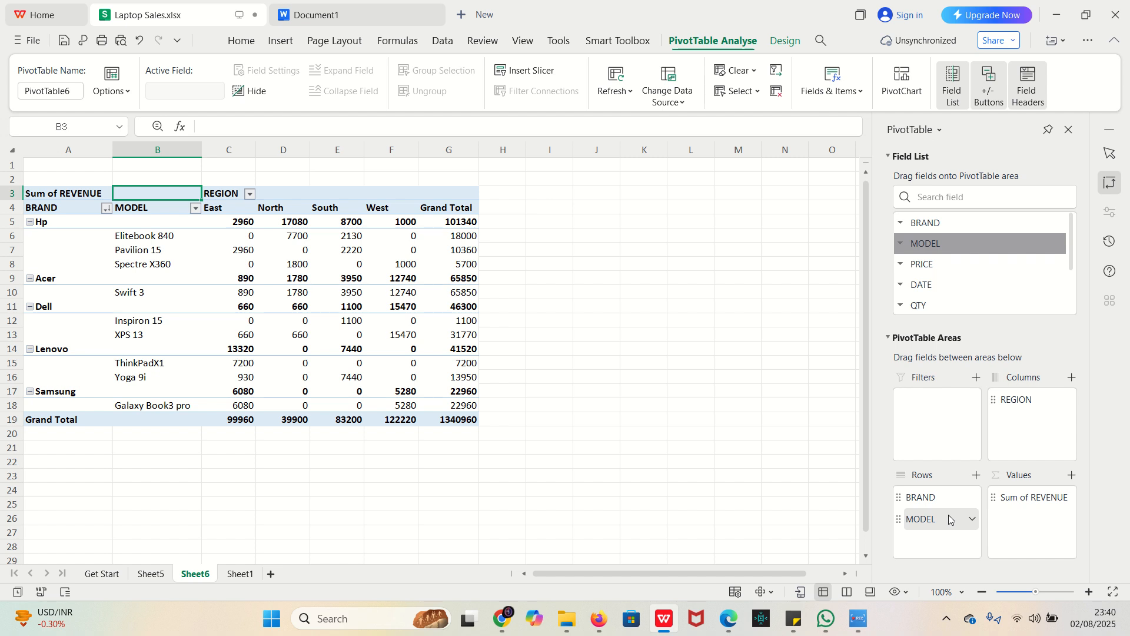
# Remove the MODEL and REGION fields from the PivotTable layout and add QTY to the Values area alongside Sum of REVENUE
pyautogui.moveTo(949, 520); pyautogui.dragTo(669, 358)
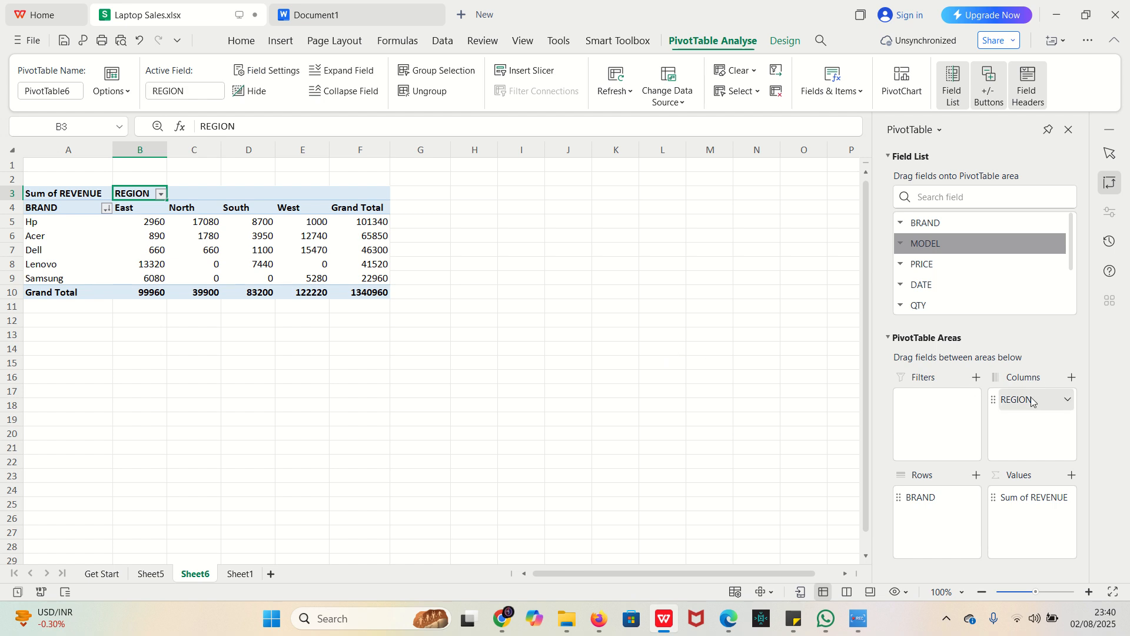
pyautogui.moveTo(1031, 401); pyautogui.dragTo(674, 211)
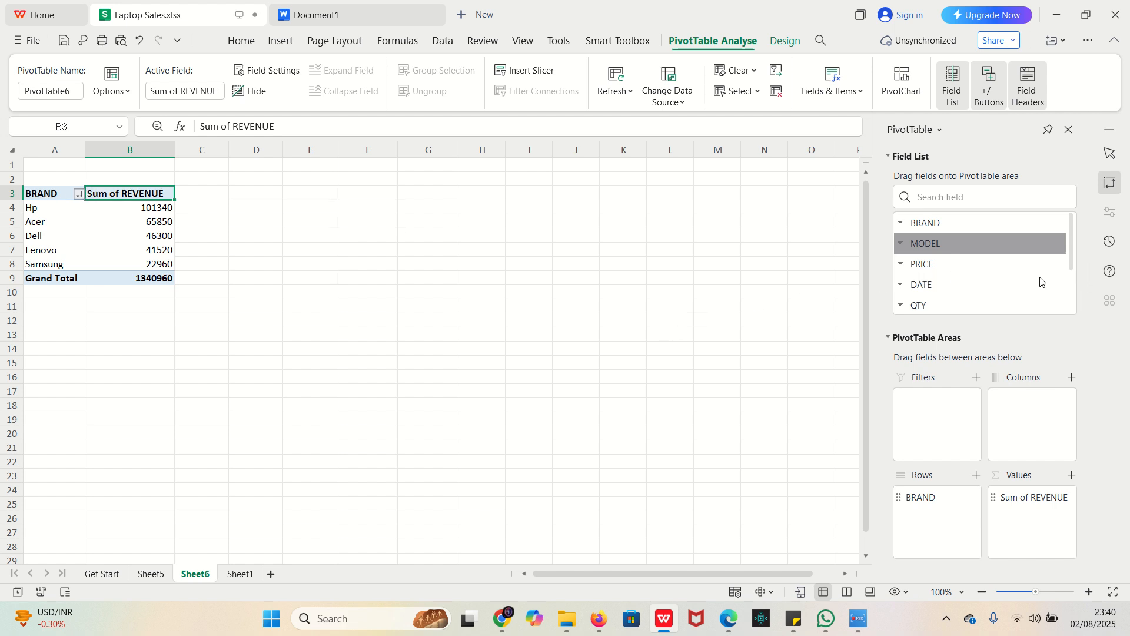
pyautogui.moveTo(1072, 259); pyautogui.dragTo(1079, 282)
pyautogui.moveTo(915, 290); pyautogui.dragTo(1028, 539)
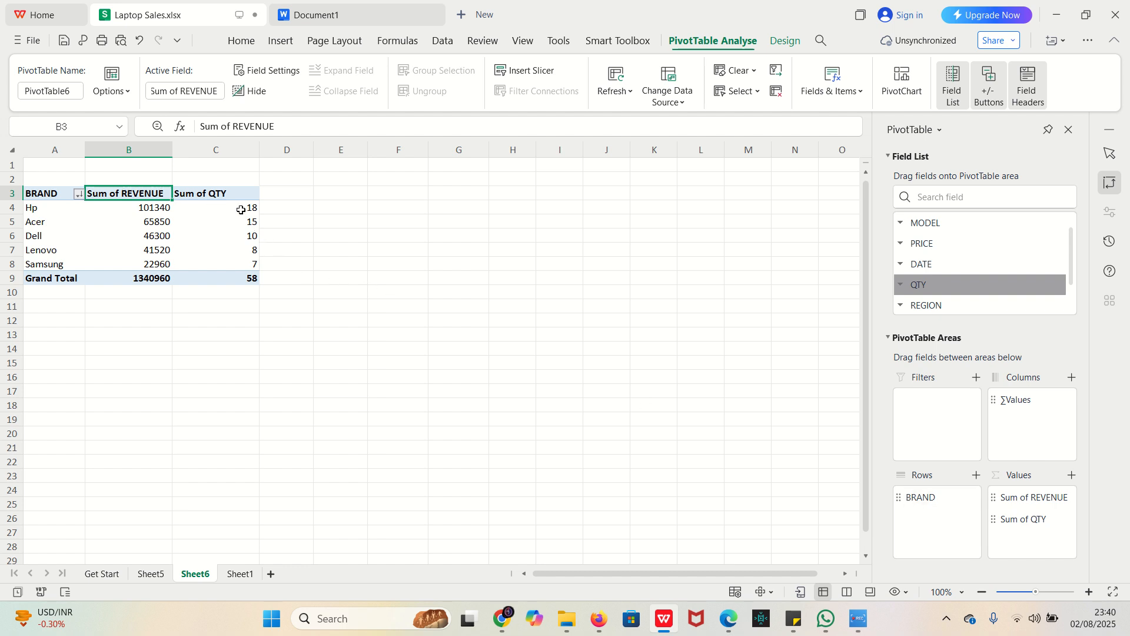
# Examine the Sum of QTY value for each brand in the PivotTable, from Hp down to Samsung
pyautogui.moveTo(241, 210)
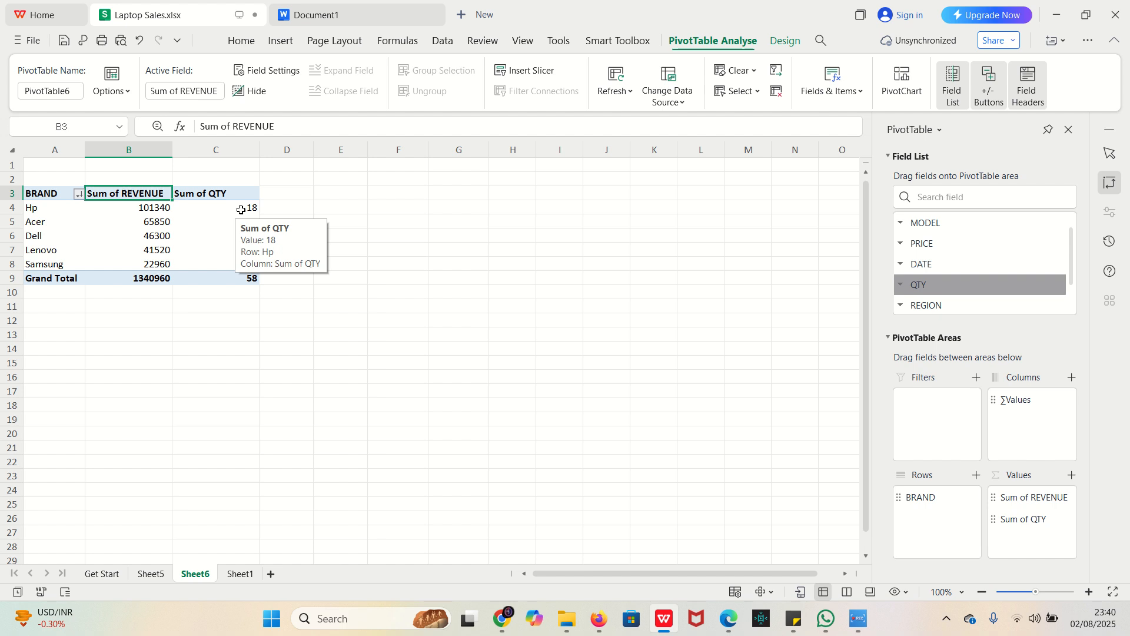
pyautogui.click(240, 209)
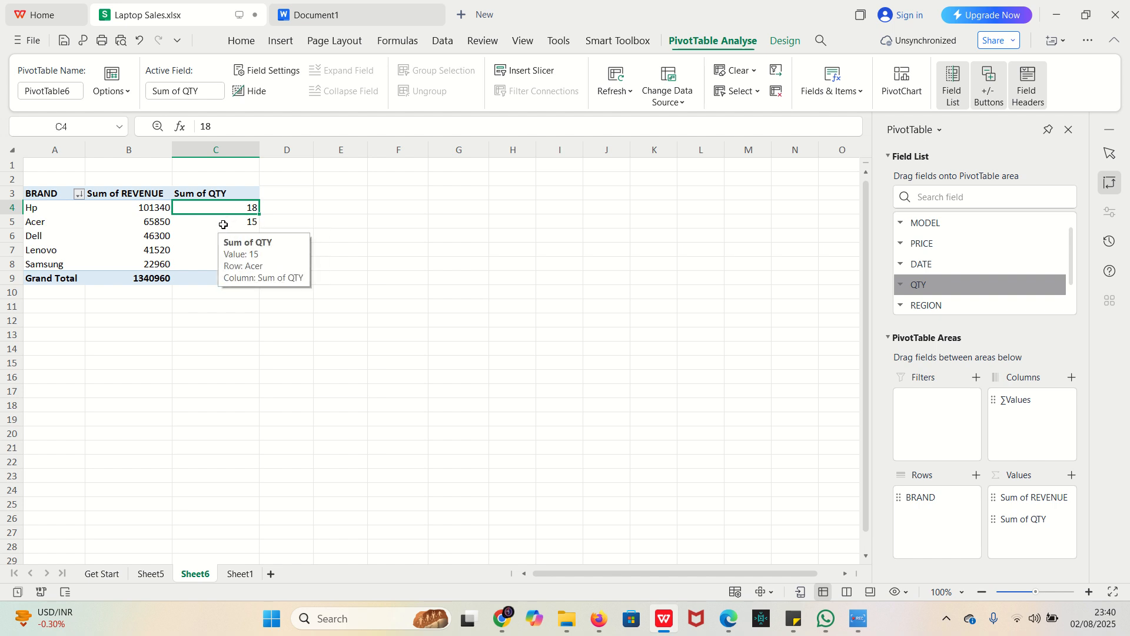
pyautogui.click(224, 225)
pyautogui.click(230, 233)
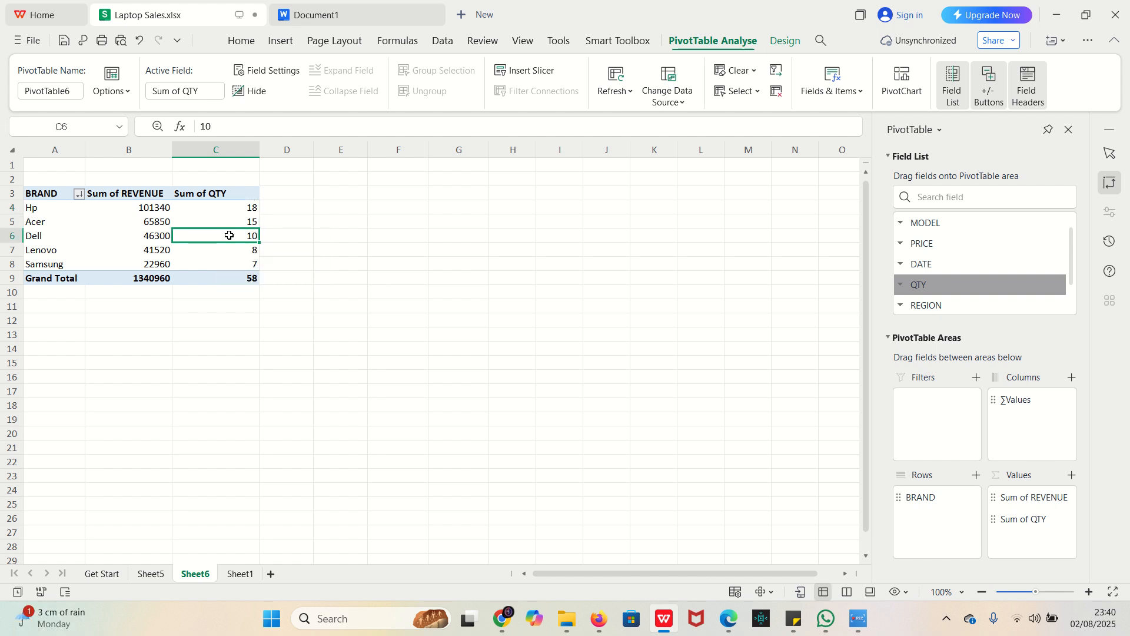
pyautogui.click(221, 254)
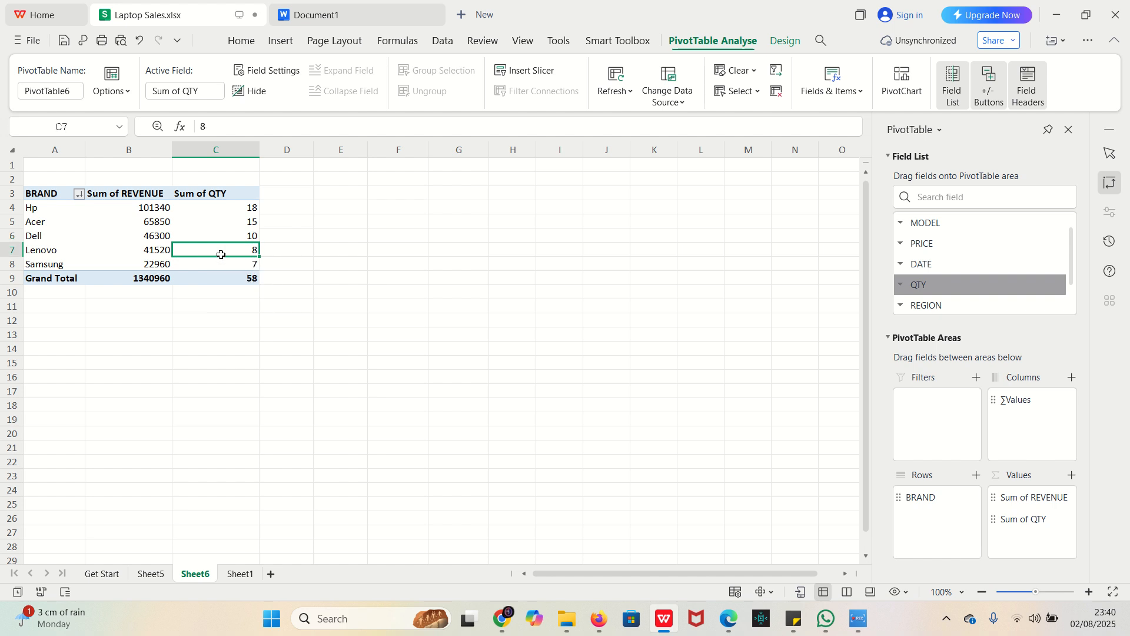
pyautogui.click(214, 265)
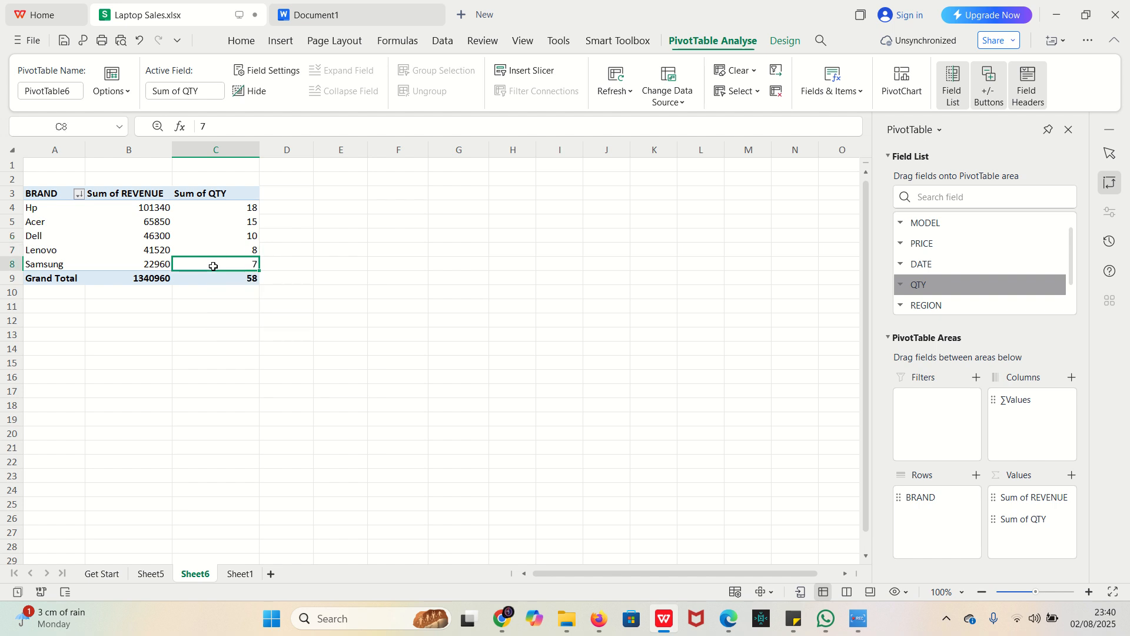
pyautogui.moveTo(1072, 266)
pyautogui.mouseDown()
pyautogui.moveTo(1073, 242)
pyautogui.moveTo(1073, 293)
pyautogui.moveTo(1072, 247)
pyautogui.mouseUp()
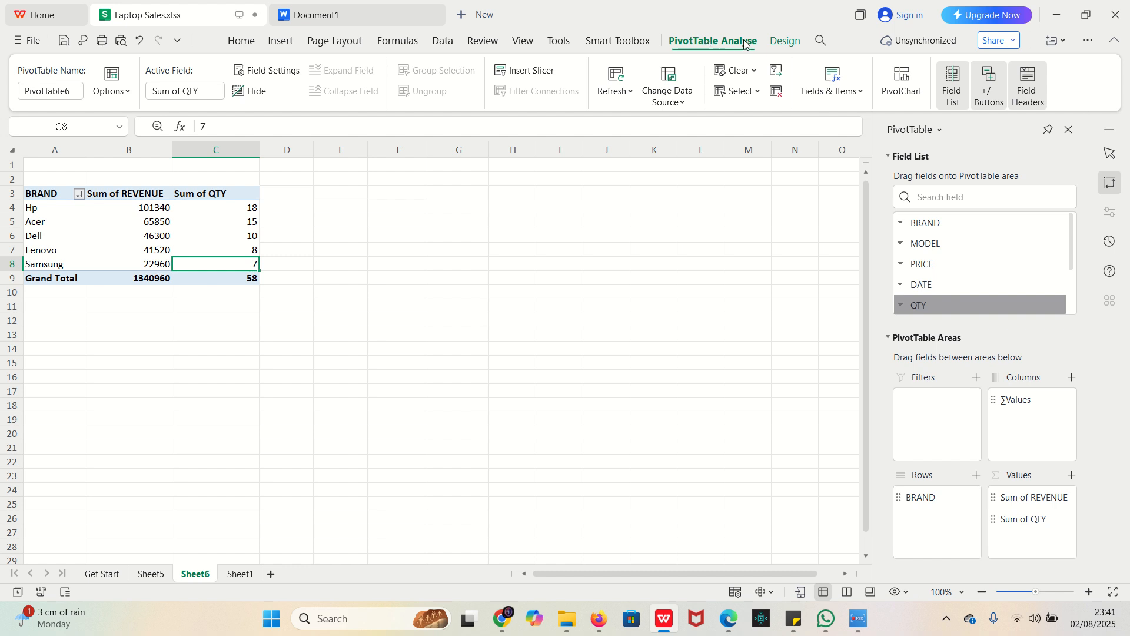
# Insert a Clustered Column PivotChart of revenue and quantity by brand and position it beside the PivotTable
pyautogui.click(909, 96)
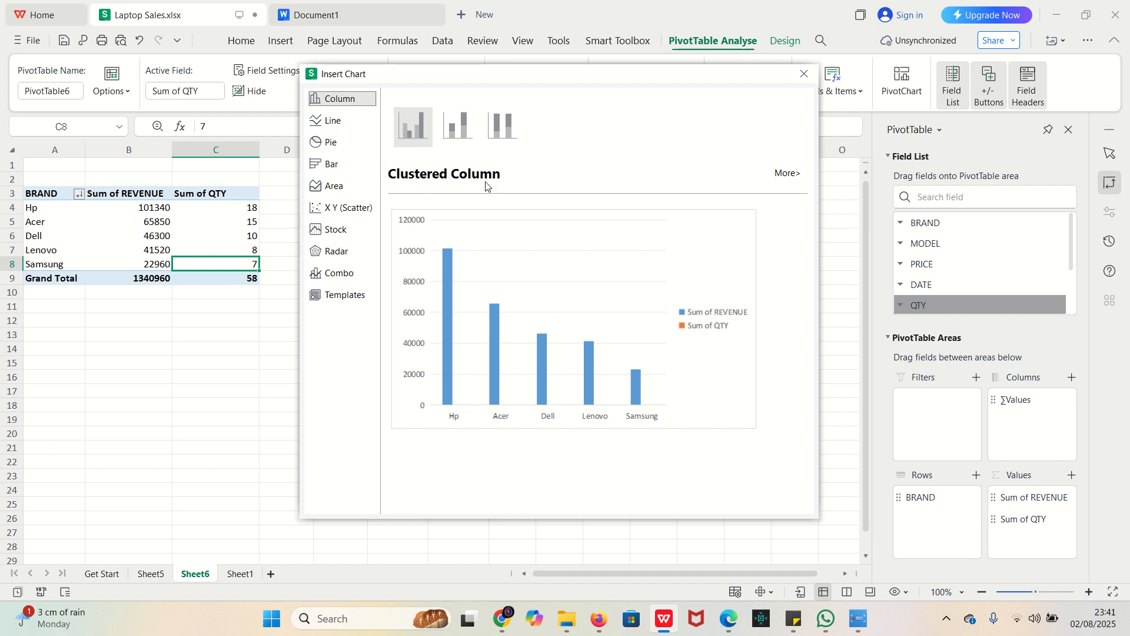
pyautogui.click(337, 120)
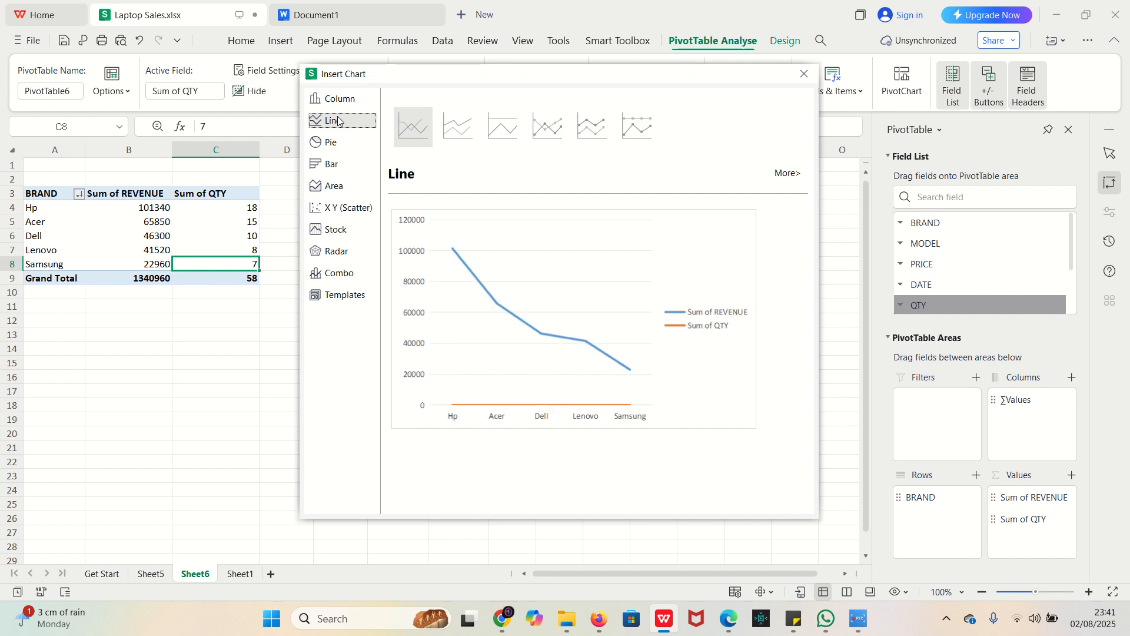
pyautogui.click(340, 143)
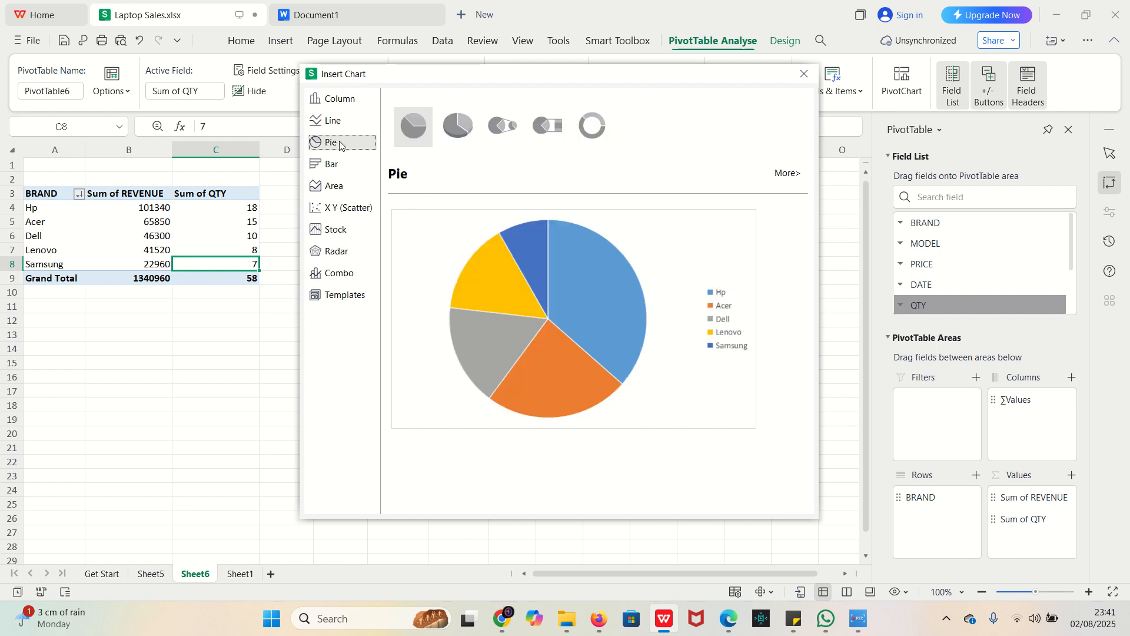
pyautogui.click(343, 164)
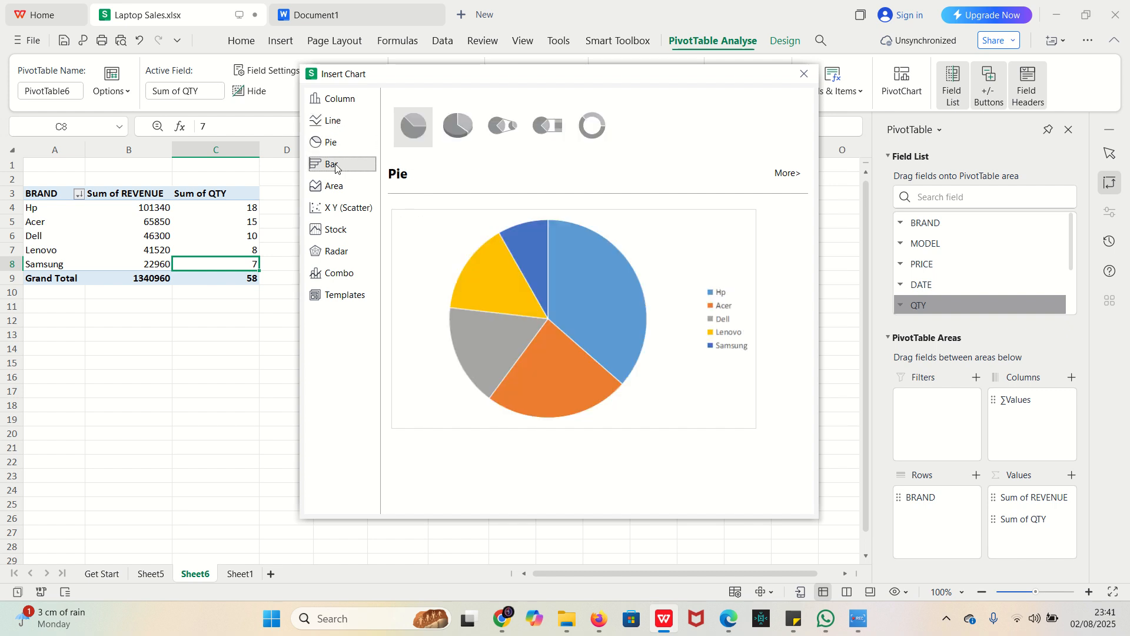
pyautogui.click(348, 101)
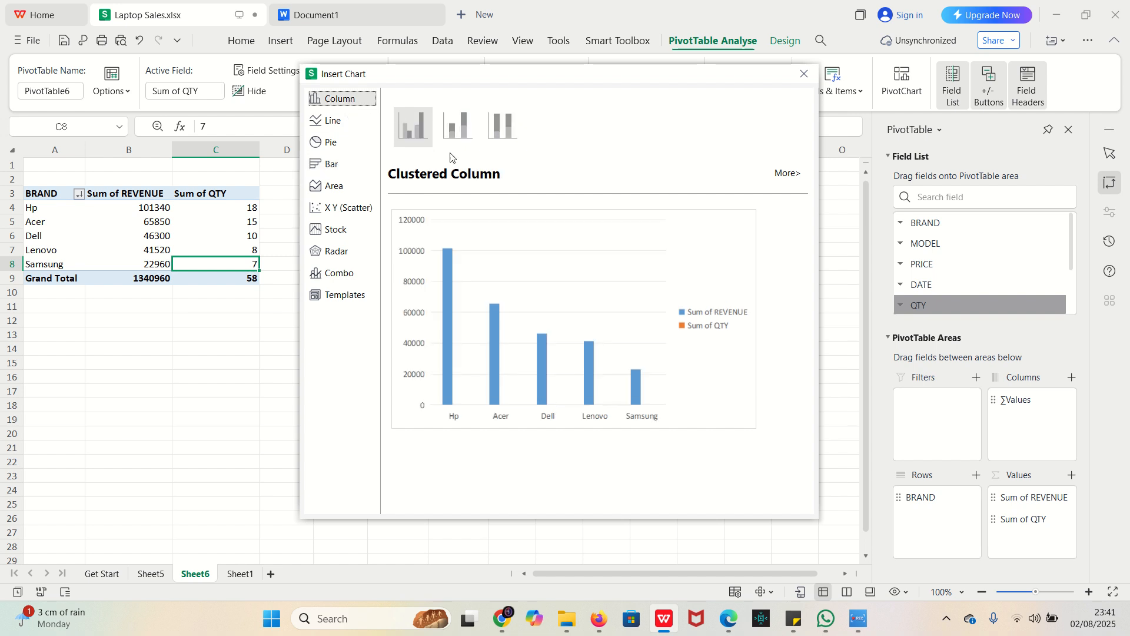
pyautogui.click(544, 300)
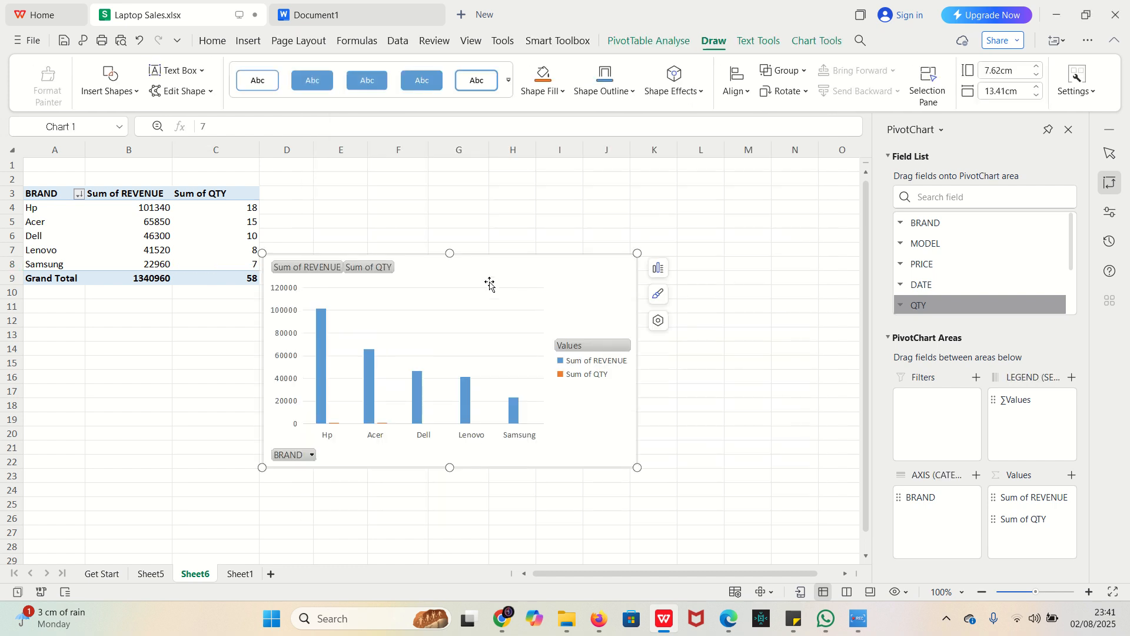
pyautogui.moveTo(516, 272); pyautogui.dragTo(549, 272)
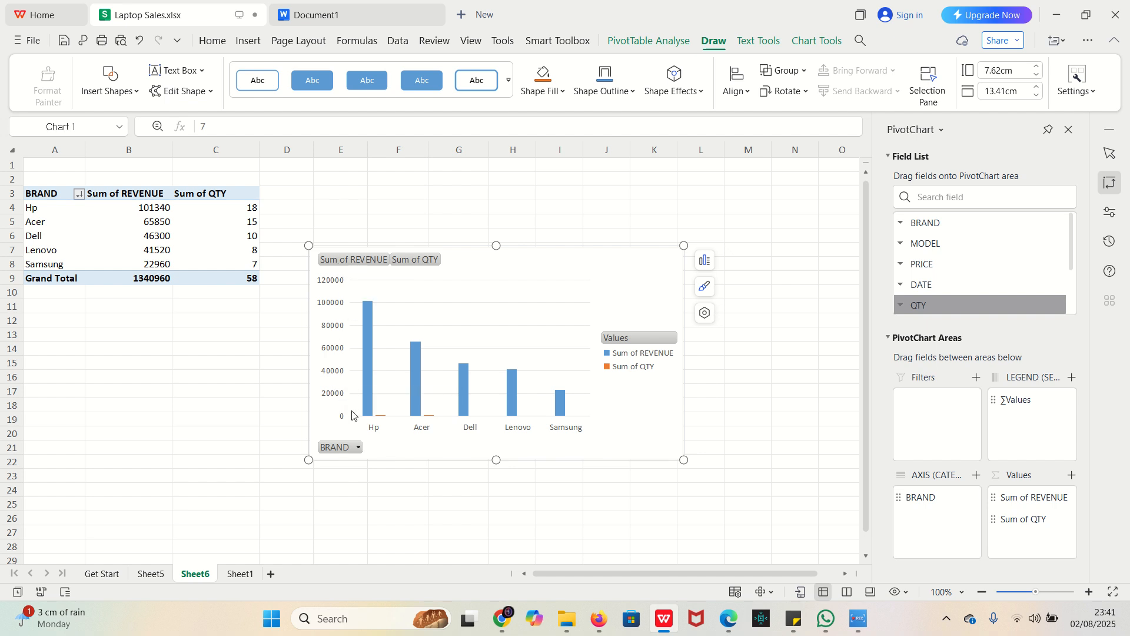
# Apply the built-in chart style with gradient-shaded columns to the PivotChart
pyautogui.moveTo(368, 339)
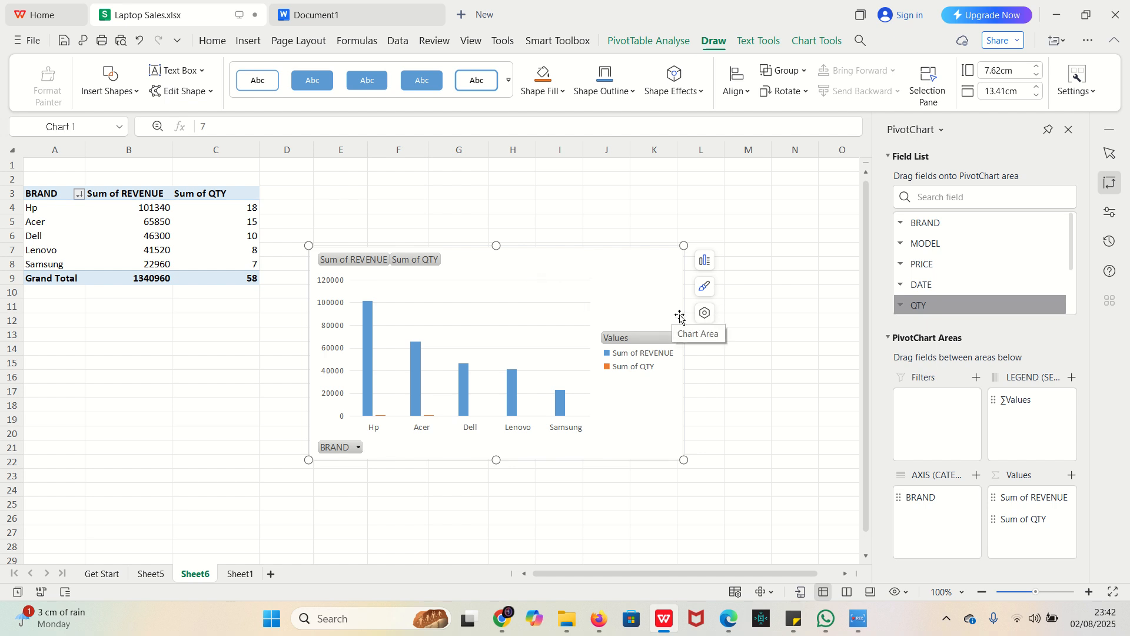
pyautogui.click(709, 287)
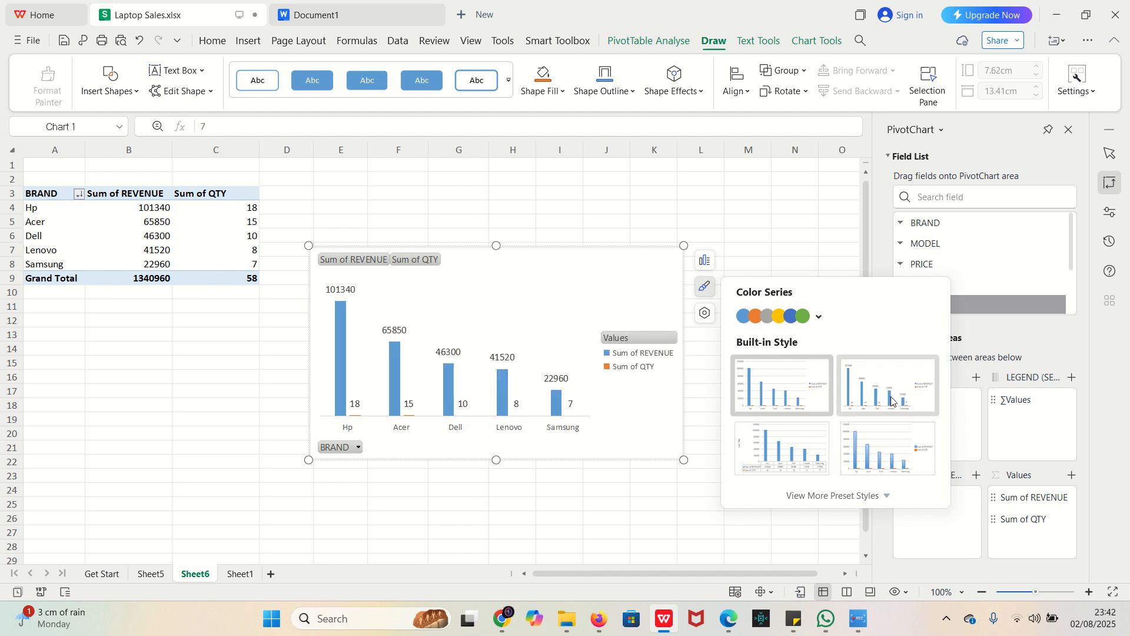
pyautogui.click(883, 454)
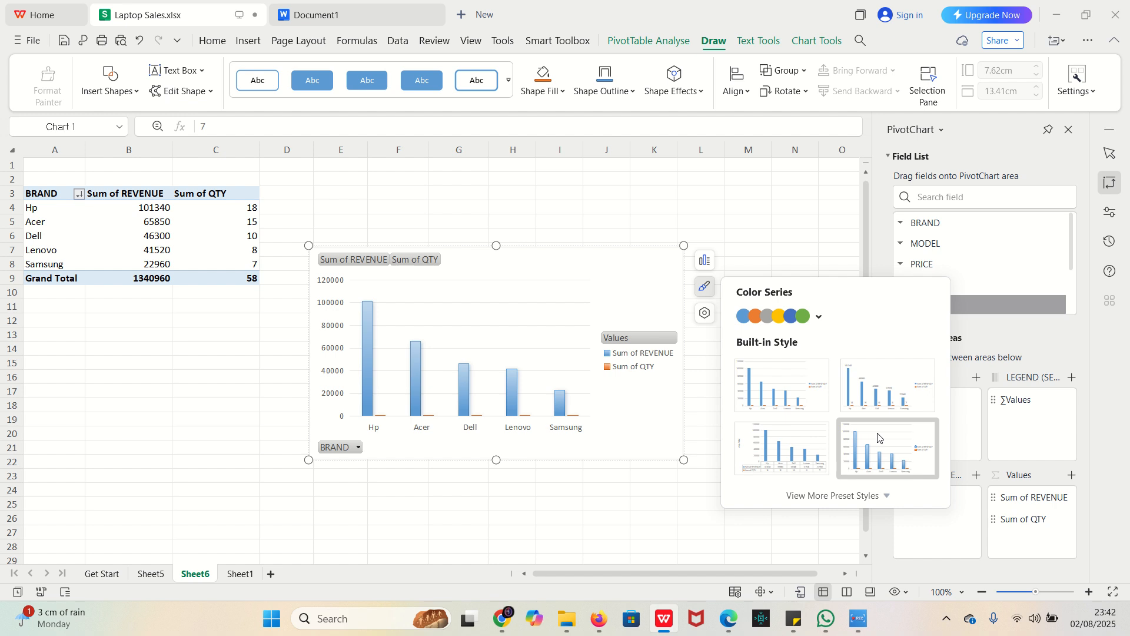
pyautogui.click(766, 235)
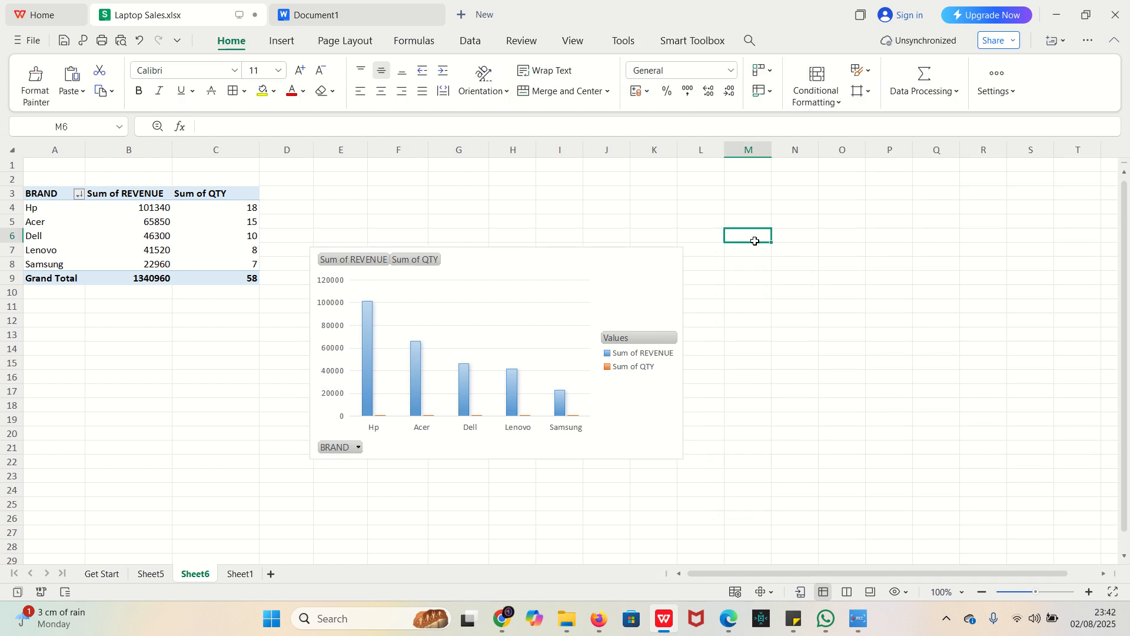
# Review the PivotChart's fill and text formatting options without changing them
pyautogui.click(574, 329)
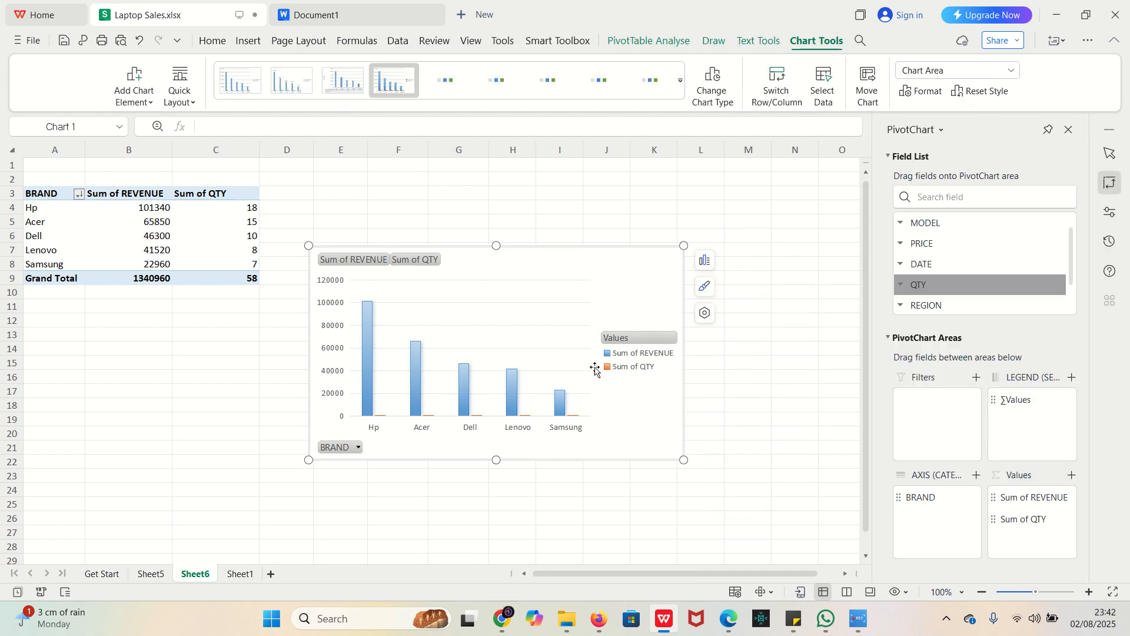
pyautogui.click(704, 313)
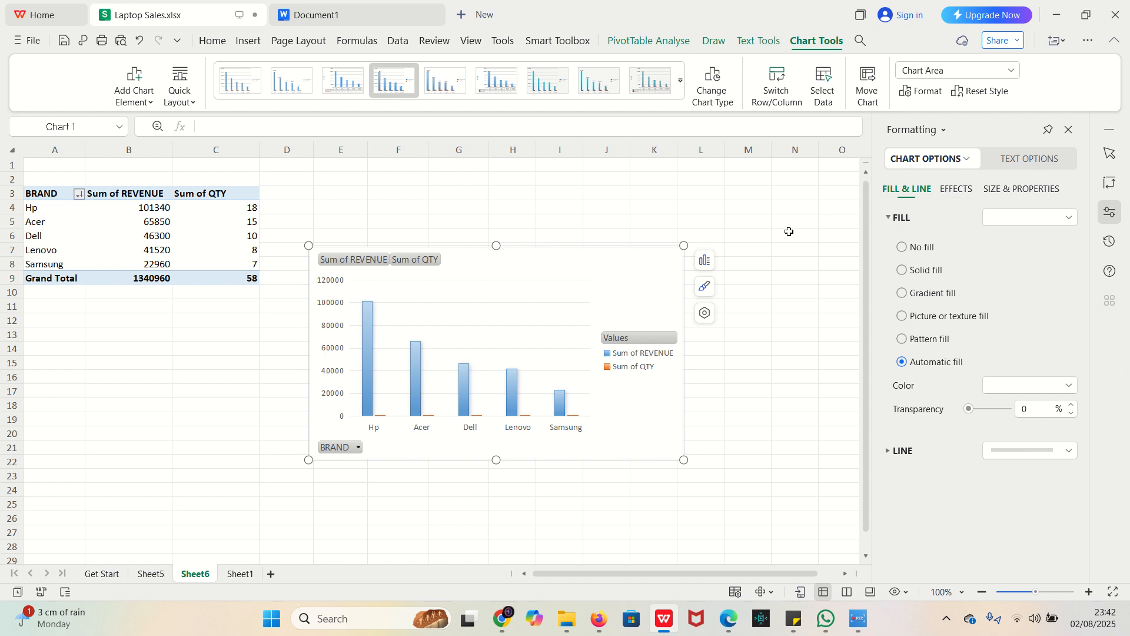
pyautogui.click(1028, 160)
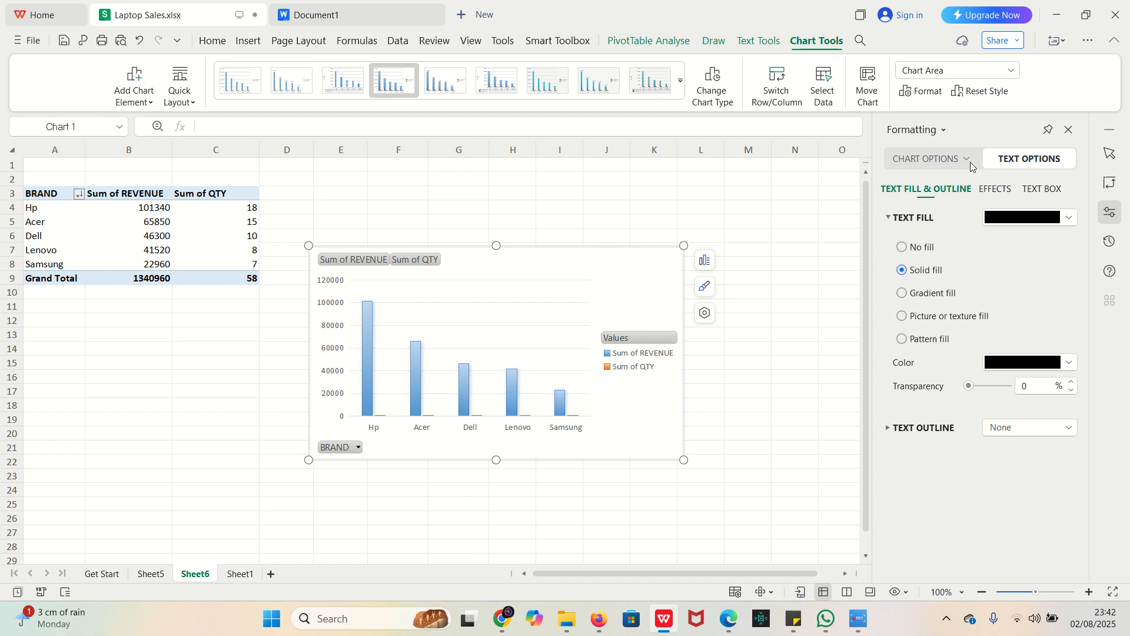
pyautogui.click(1070, 131)
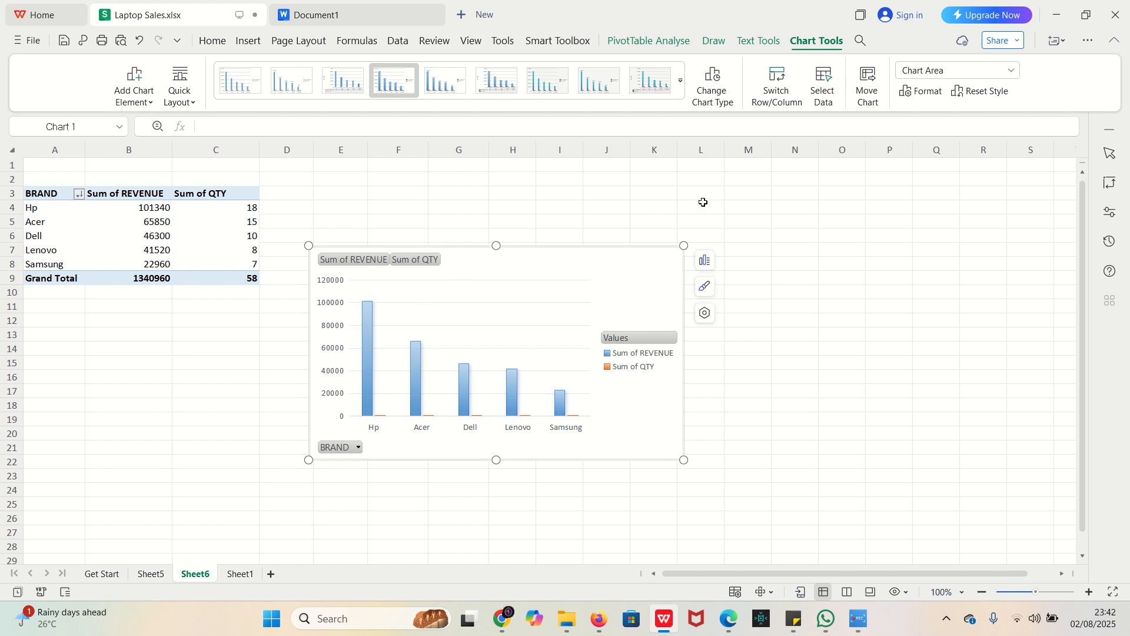
# Insert a slicer for the REGION field and move it clear of the PivotChart, to the chart's upper right
pyautogui.click(657, 42)
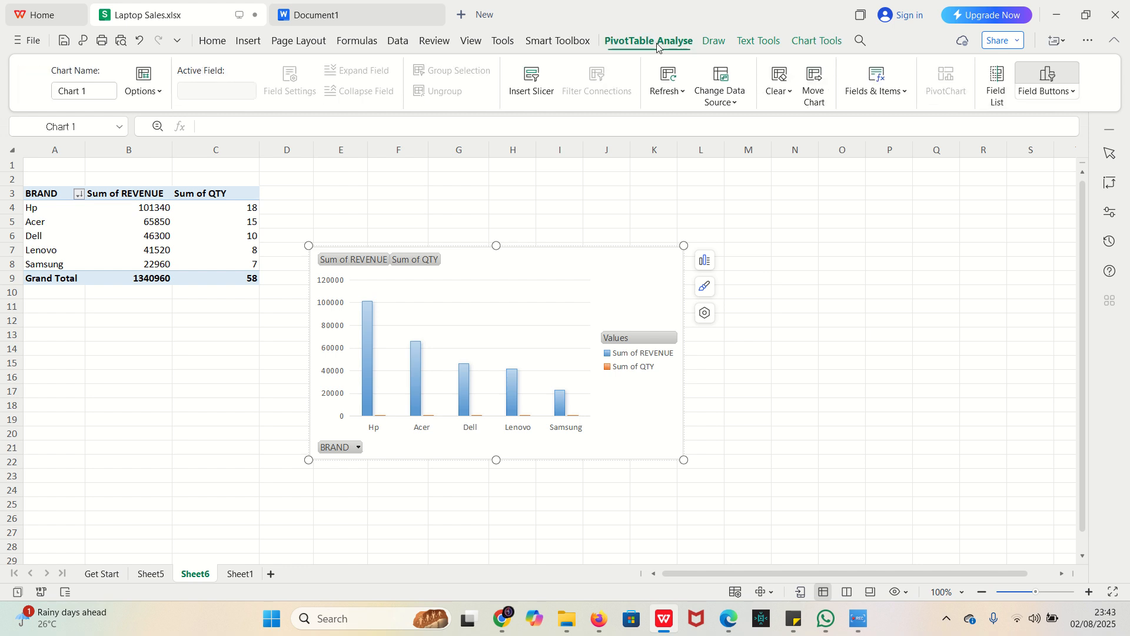
pyautogui.click(525, 88)
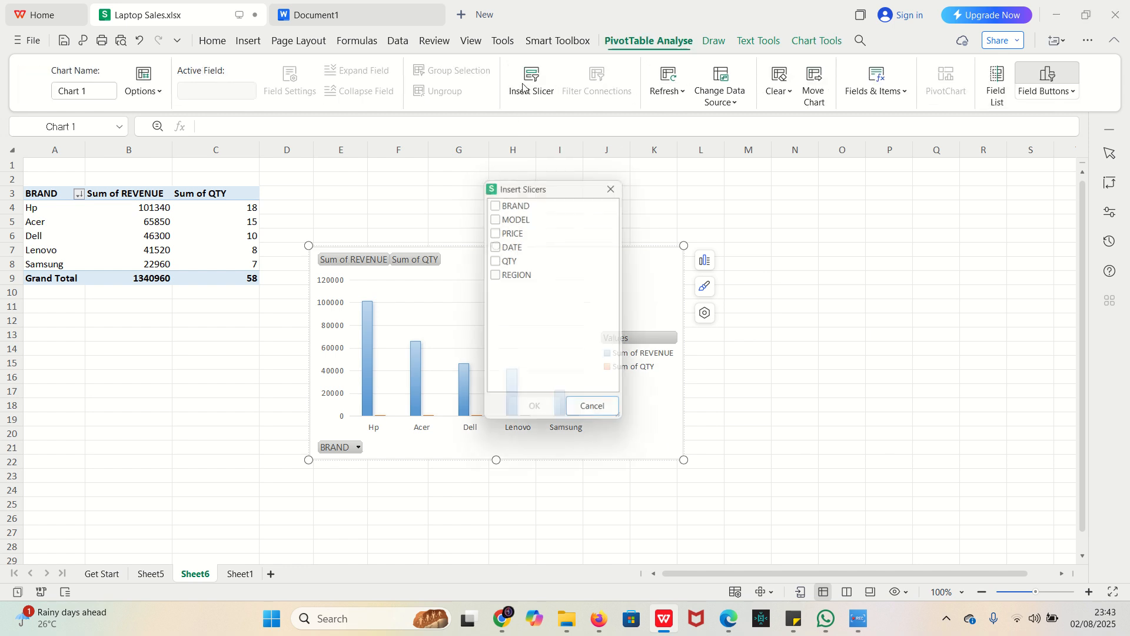
pyautogui.click(522, 275)
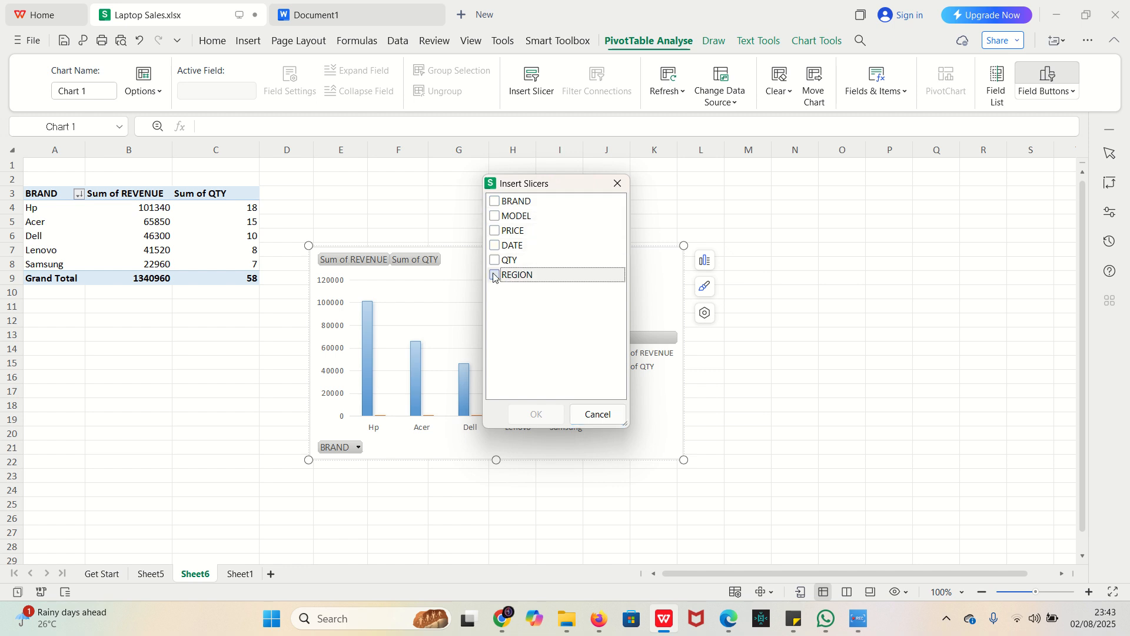
pyautogui.click(494, 276)
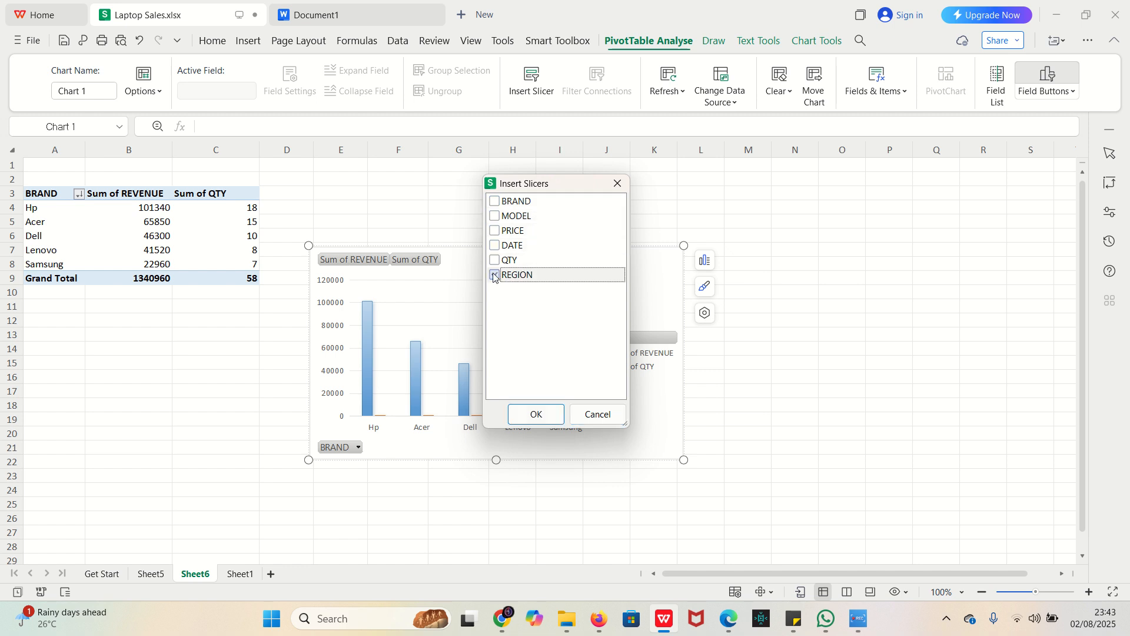
pyautogui.click(536, 415)
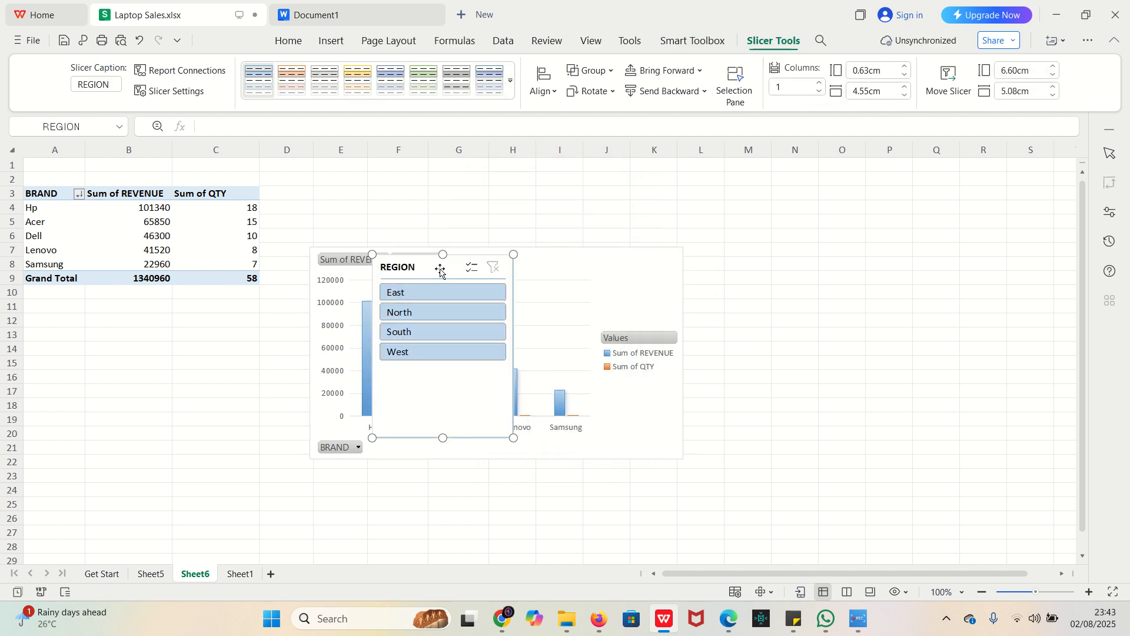
pyautogui.moveTo(421, 266); pyautogui.dragTo(797, 180)
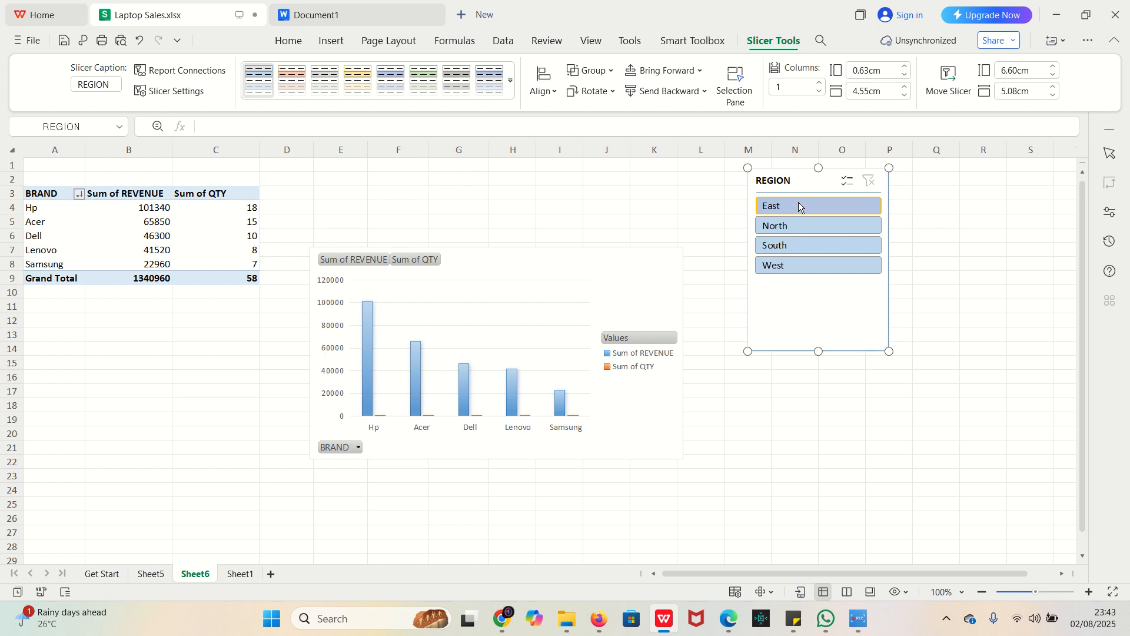
# Filter the PivotTable and PivotChart with the REGION slicer to East, and switch the filter to North
pyautogui.click(800, 206)
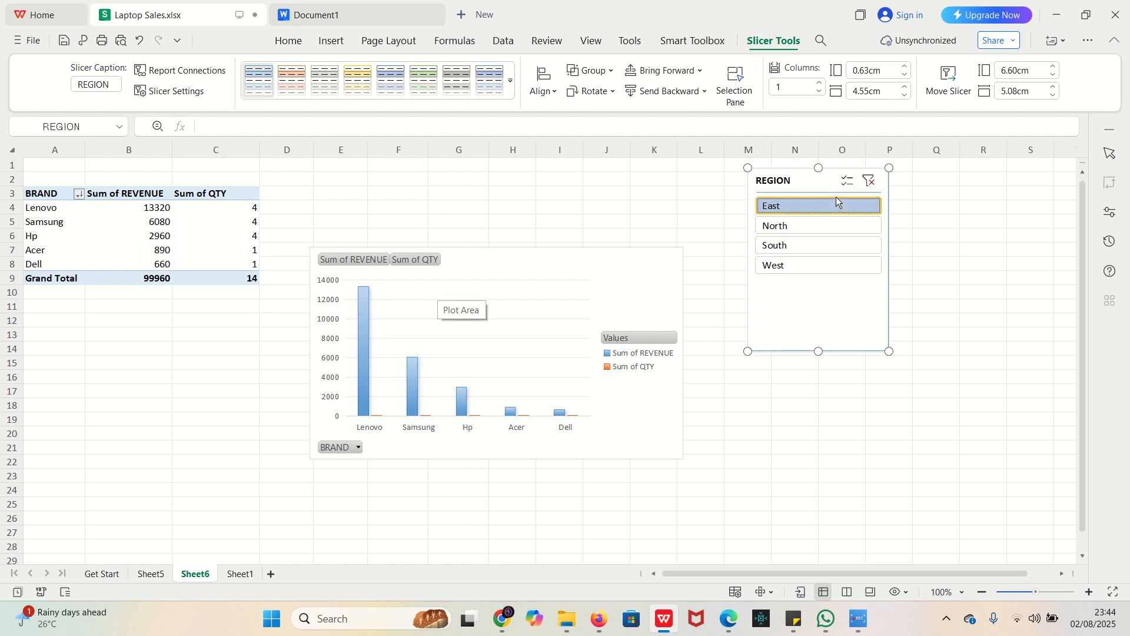
pyautogui.click(809, 228)
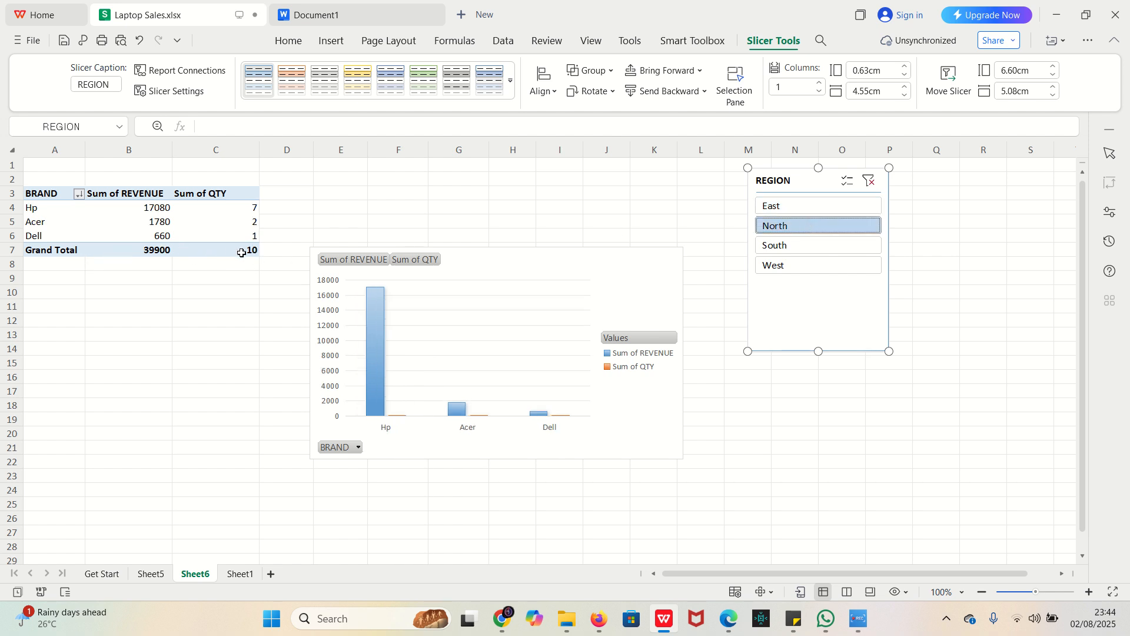
# Examine the North revenue and quantity totals, switch the REGION slicer to South, and examine that region's figures by brand
pyautogui.moveTo(253, 254)
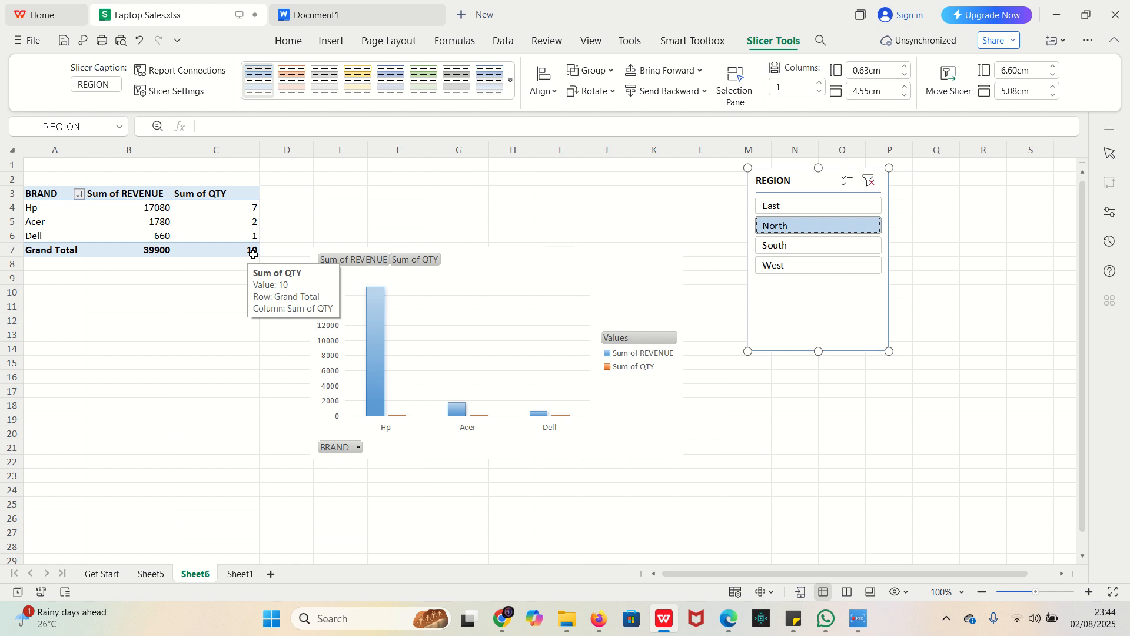
pyautogui.moveTo(142, 256)
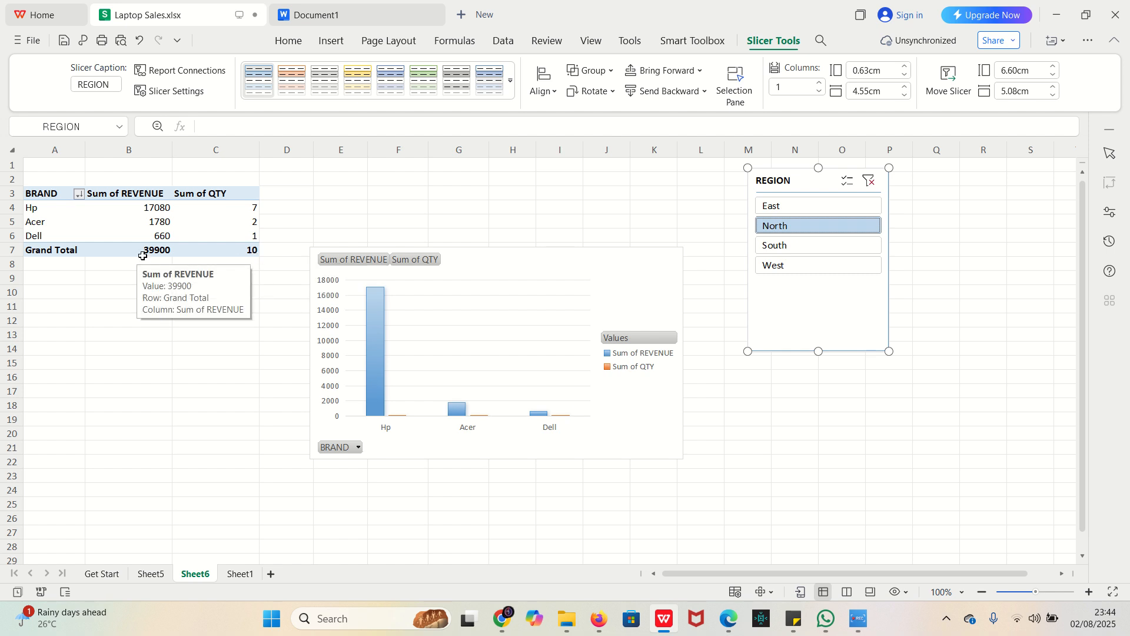
pyautogui.moveTo(180, 252)
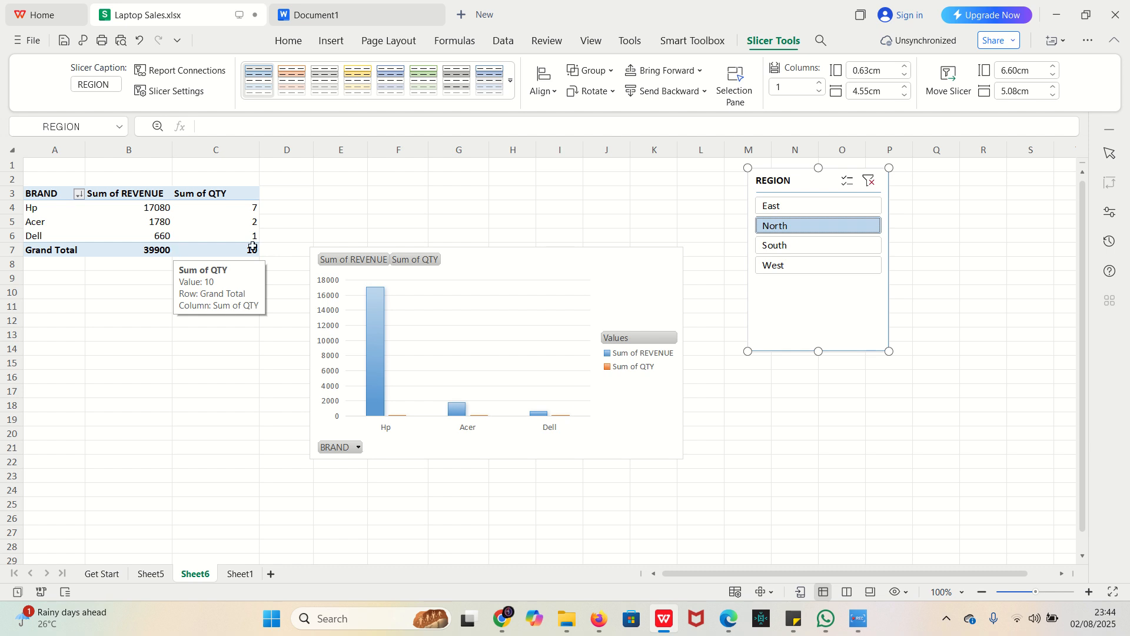
pyautogui.click(800, 244)
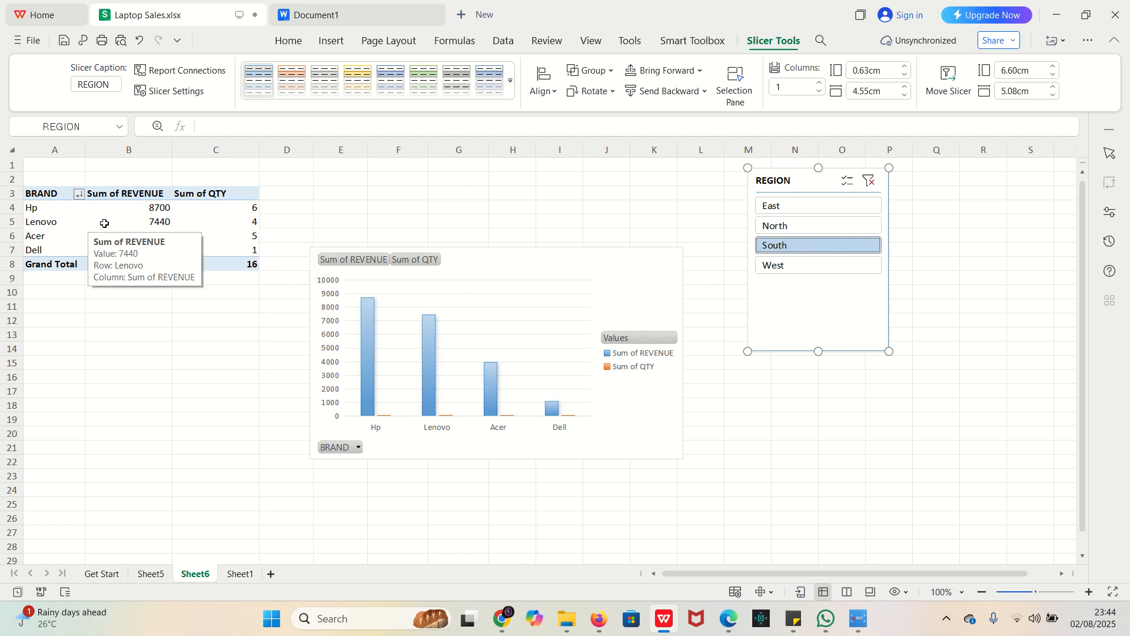
pyautogui.moveTo(241, 225)
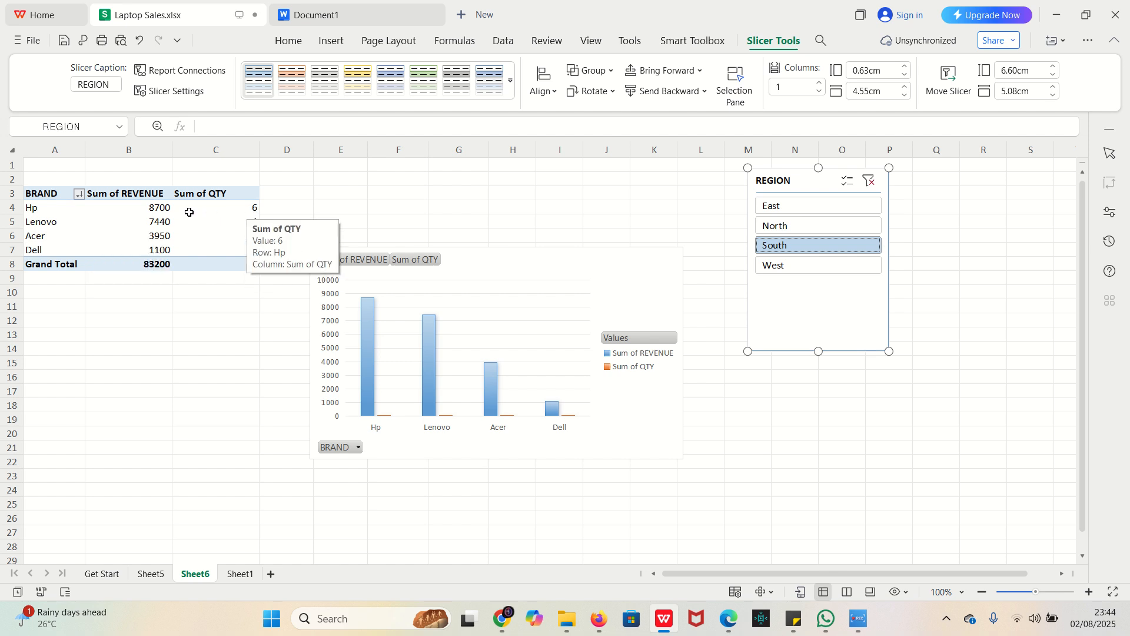
pyautogui.moveTo(174, 226)
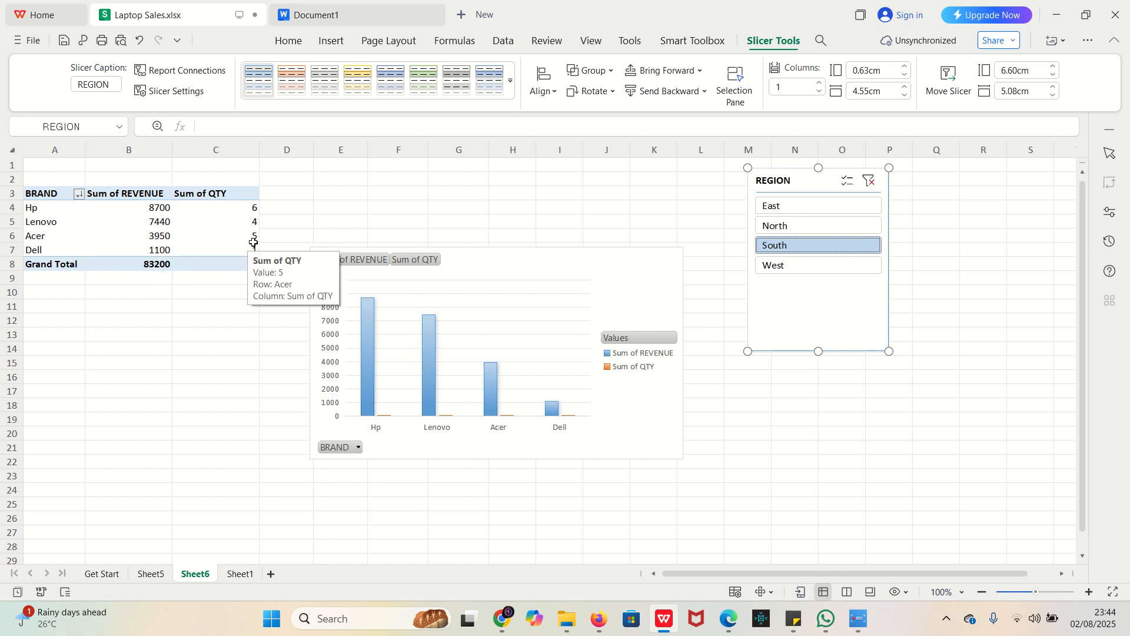
pyautogui.moveTo(141, 204)
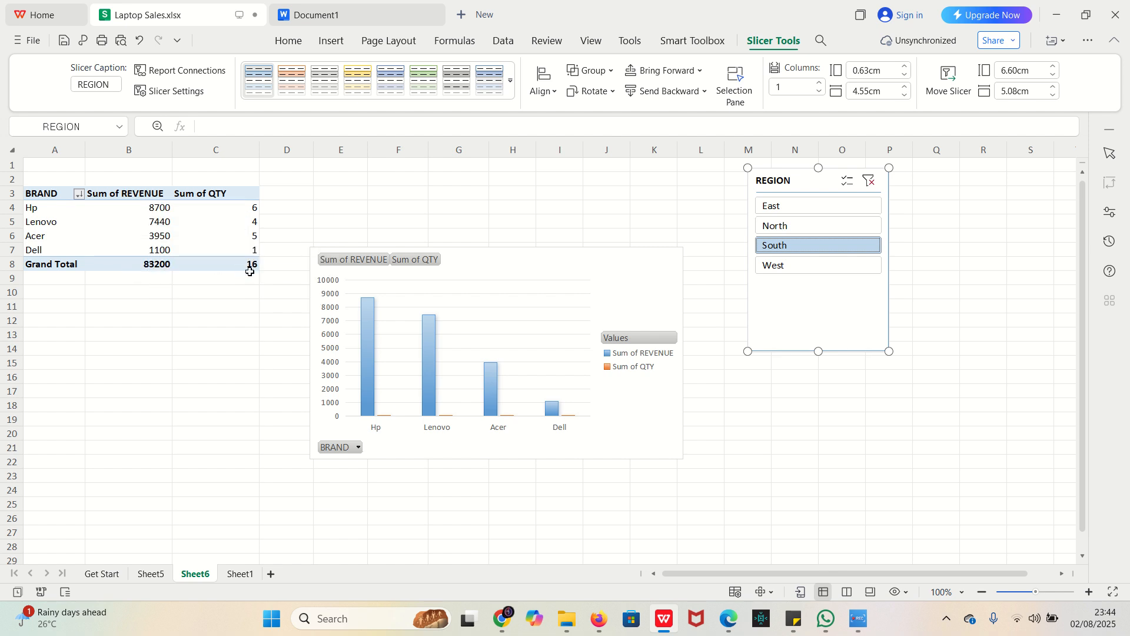
# Switch the REGION slicer to West, clear its filter to include all regions, and filter it to East
pyautogui.click(802, 263)
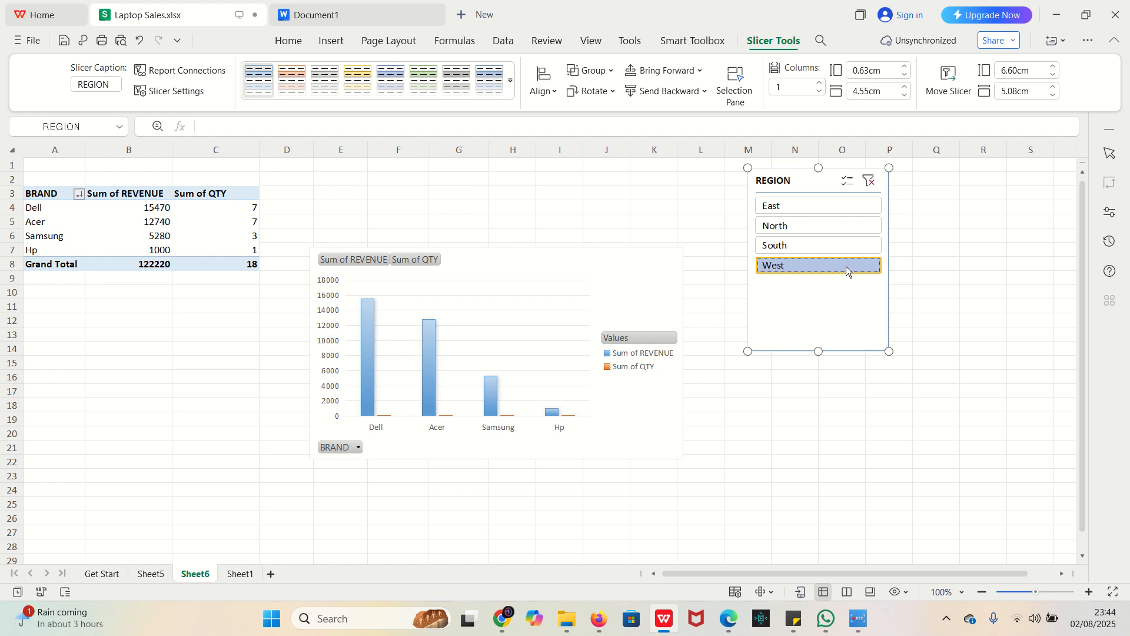
pyautogui.click(869, 181)
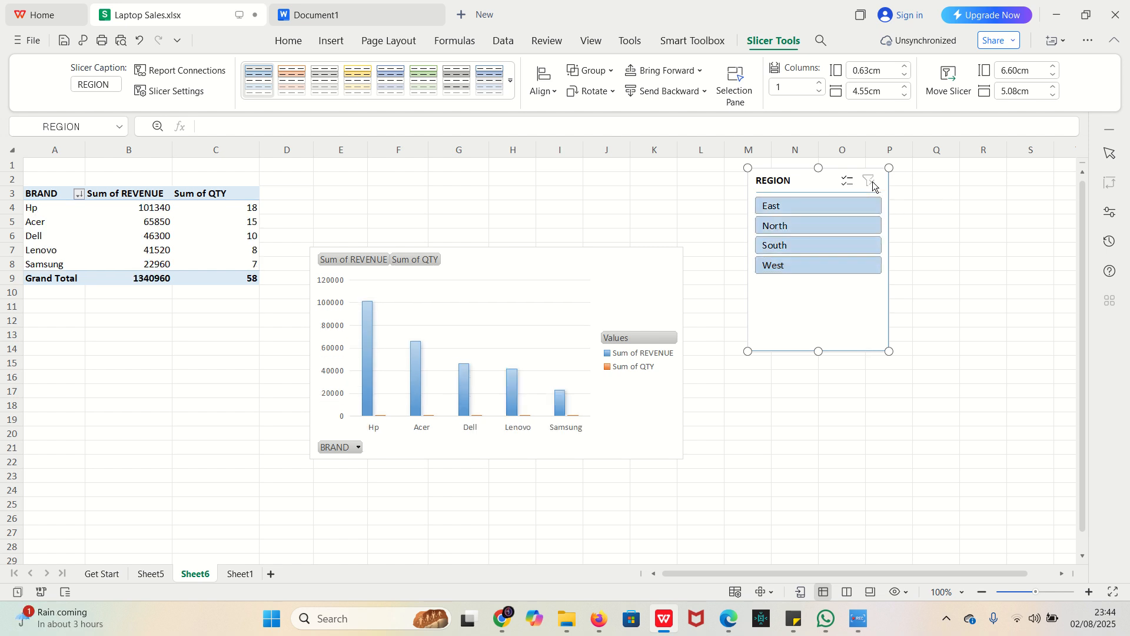
pyautogui.click(832, 207)
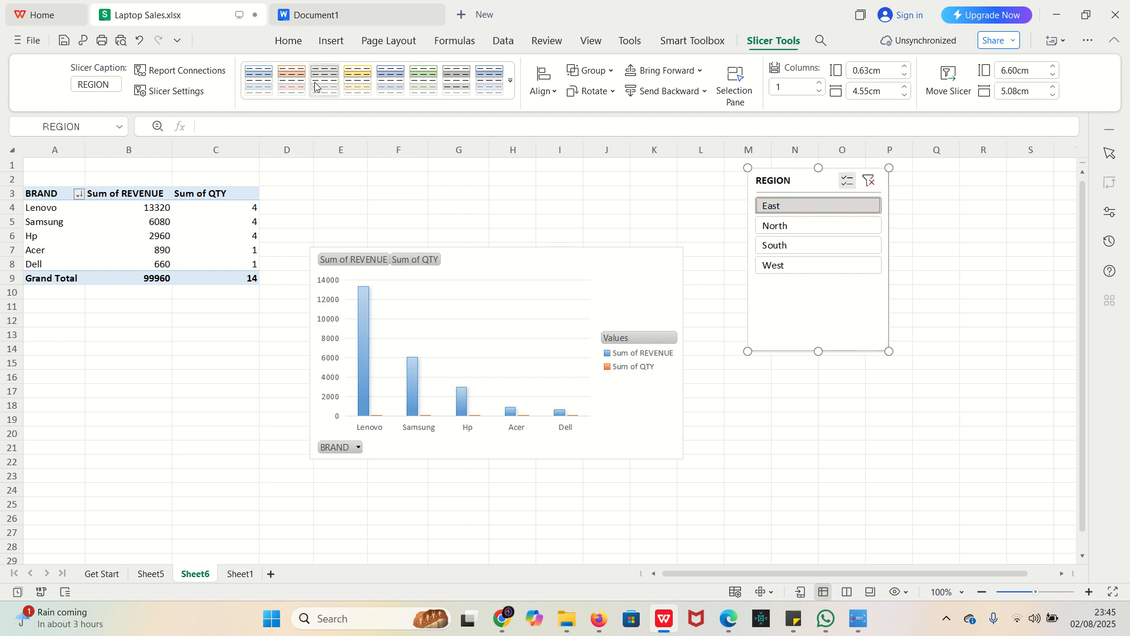
# Apply the light yellow style to the REGION slicer, and review its slicer settings without changing them
pyautogui.click(357, 79)
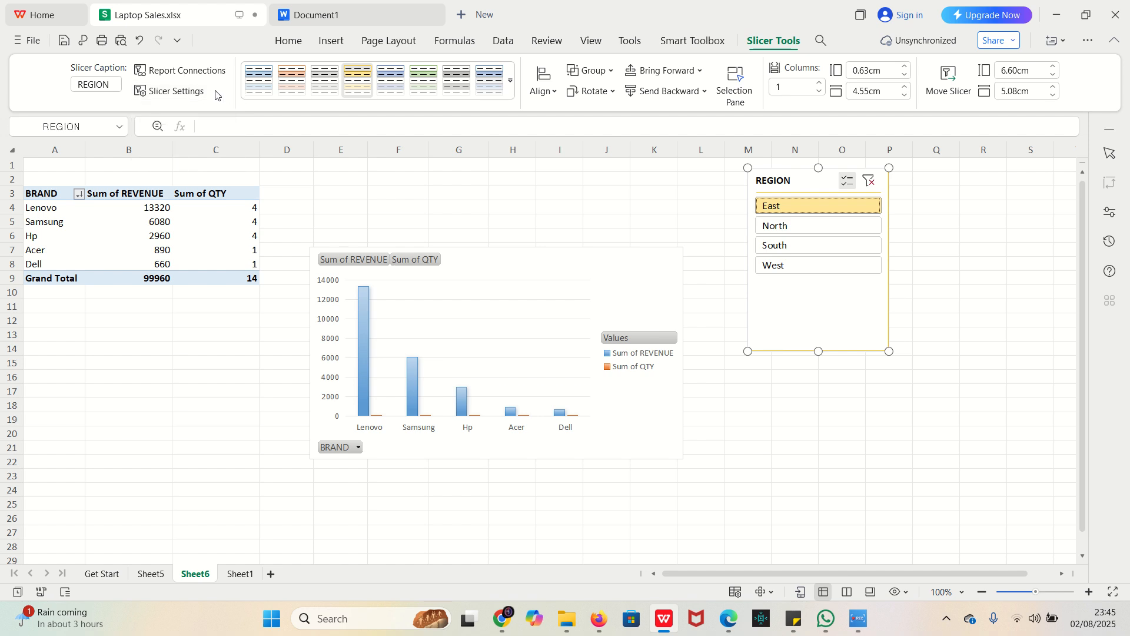
pyautogui.click(187, 90)
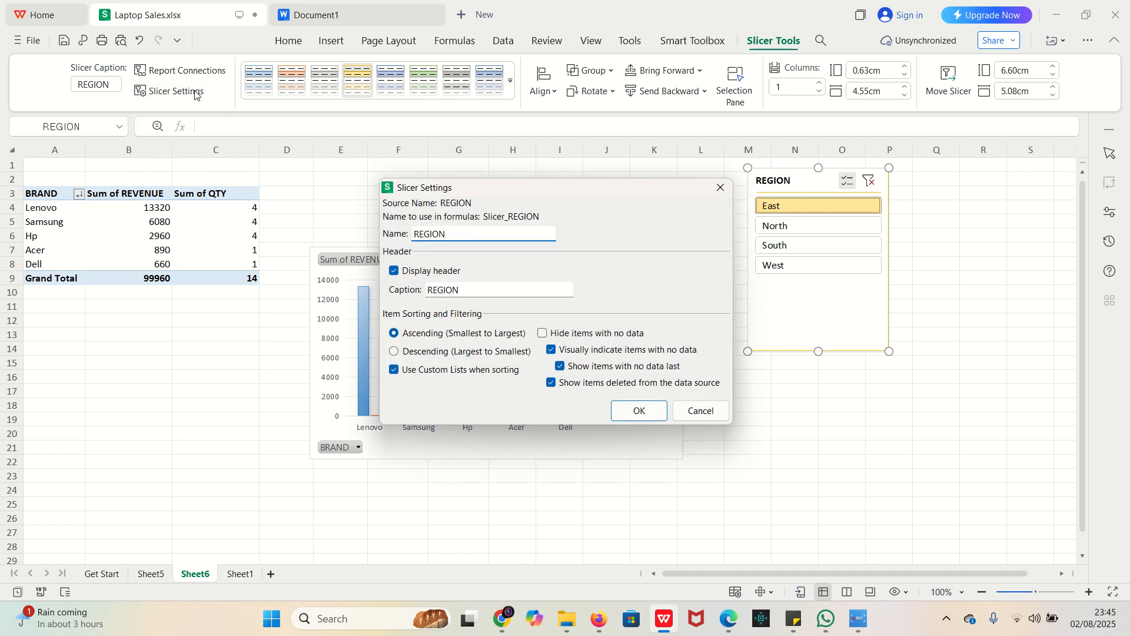
pyautogui.click(719, 188)
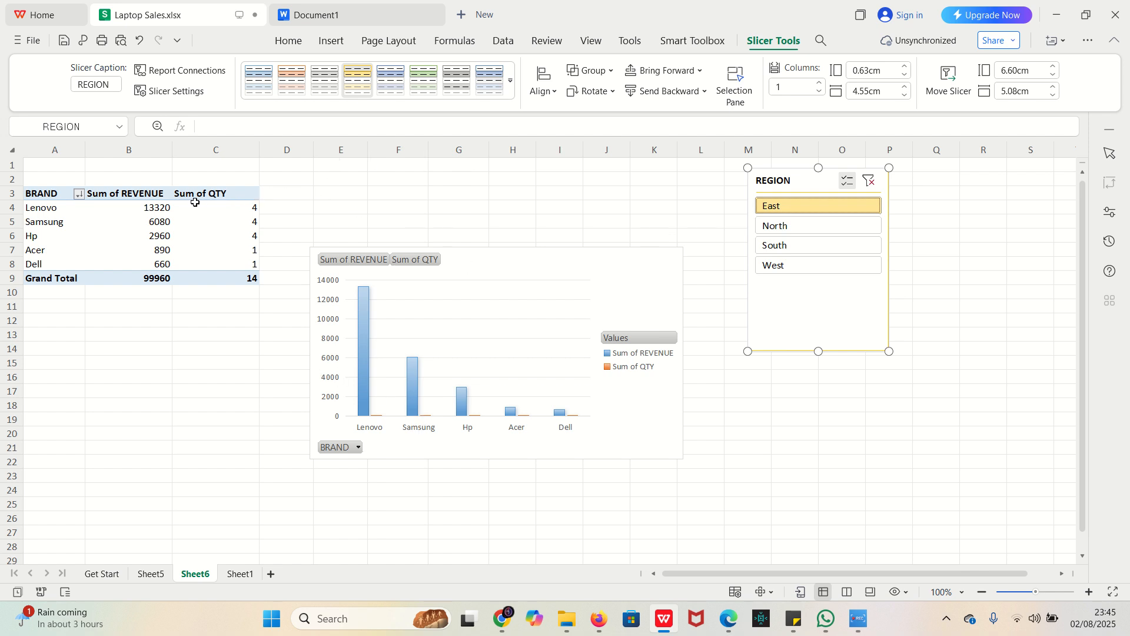
# Bring up the PivotTable field list from the Sum of REVENUE header and look through the available fields
pyautogui.click(139, 194)
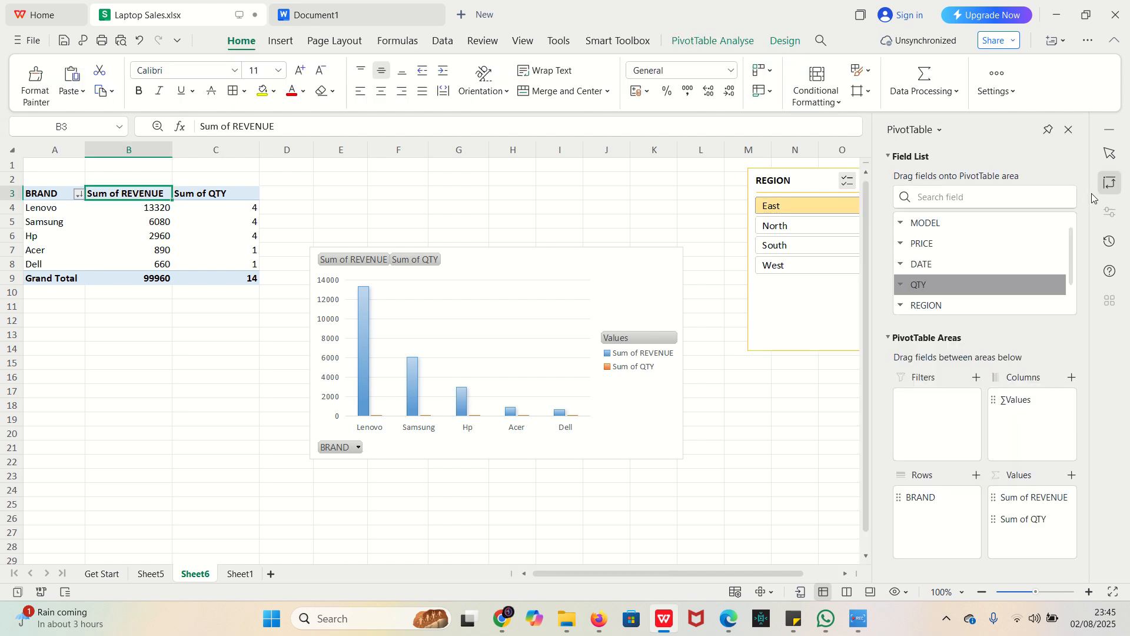
pyautogui.moveTo(1071, 253); pyautogui.dragTo(1069, 224)
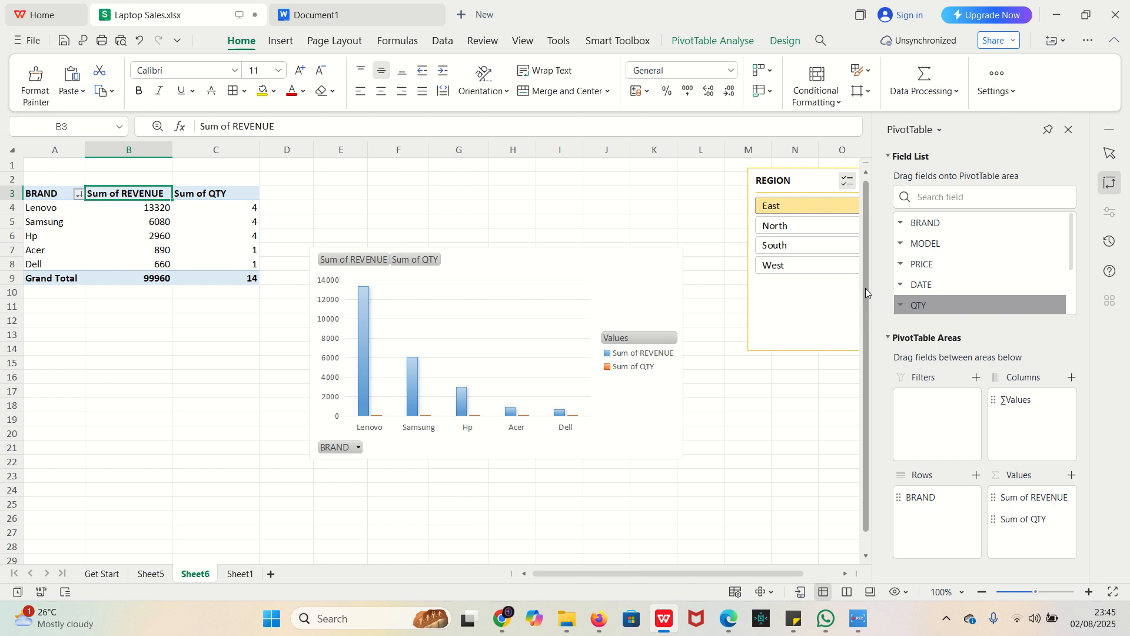
pyautogui.moveTo(864, 296)
pyautogui.mouseDown()
pyautogui.moveTo(866, 389)
pyautogui.moveTo(872, 298)
pyautogui.mouseUp()
pyautogui.scroll(-1, 868, 297)
pyautogui.moveTo(866, 347); pyautogui.dragTo(864, 365)
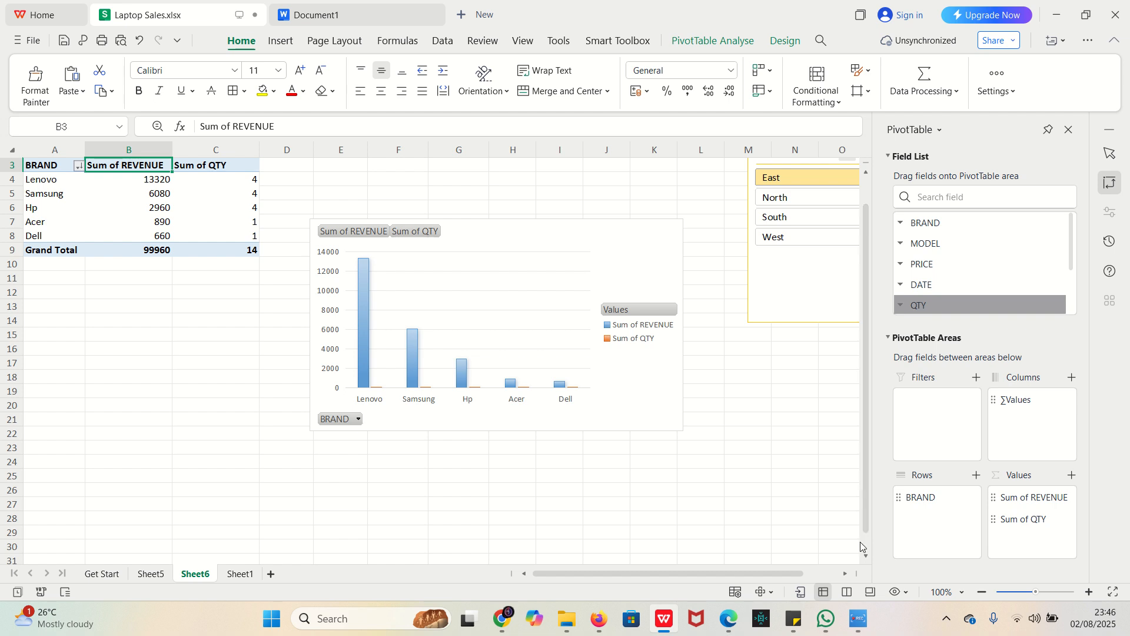
pyautogui.click(858, 620)
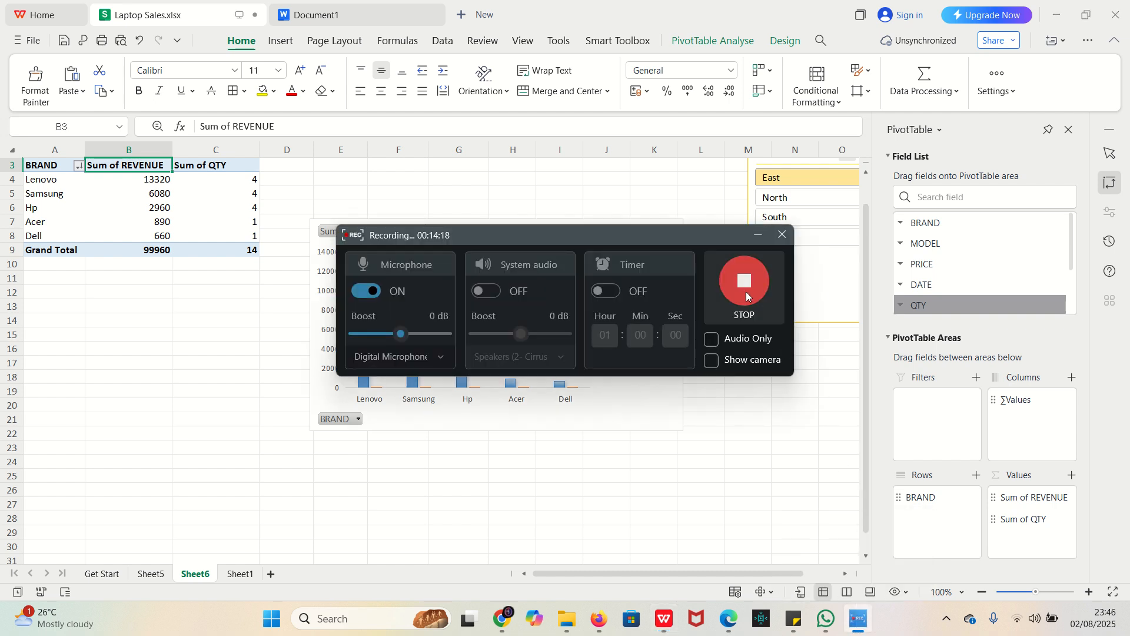